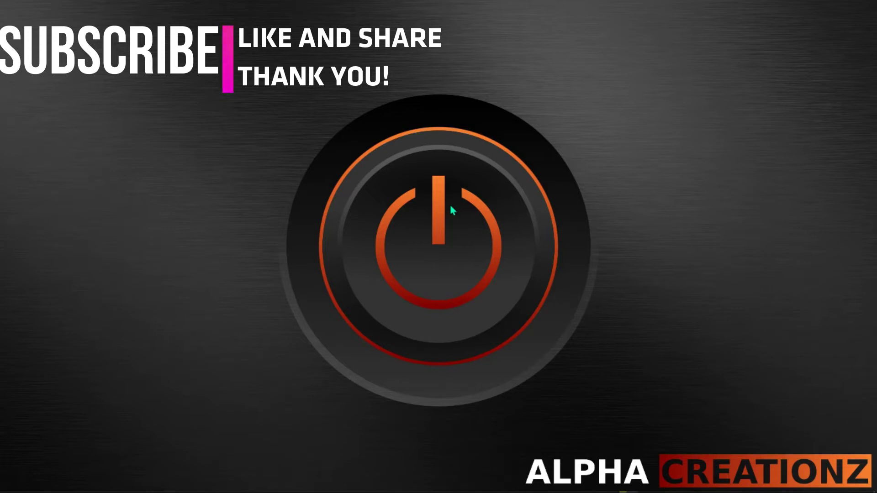
Select the finished power button group on the brushed metal background image
click(130, 483)
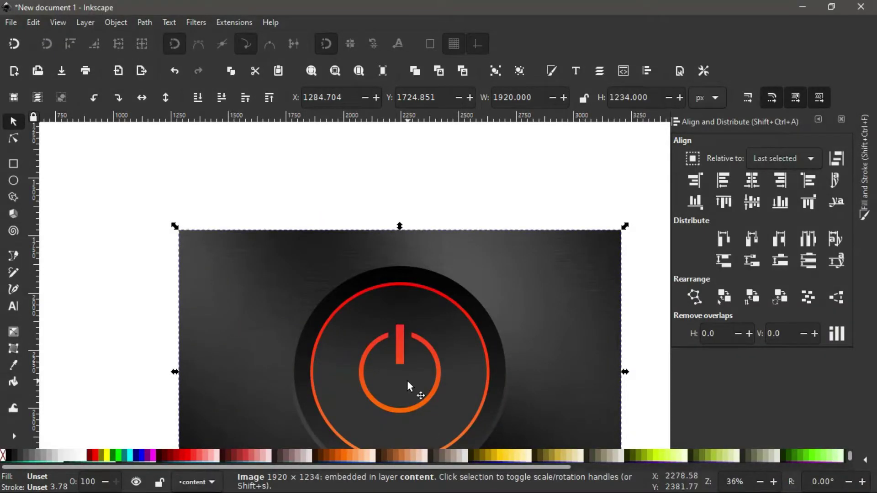
click(407, 382)
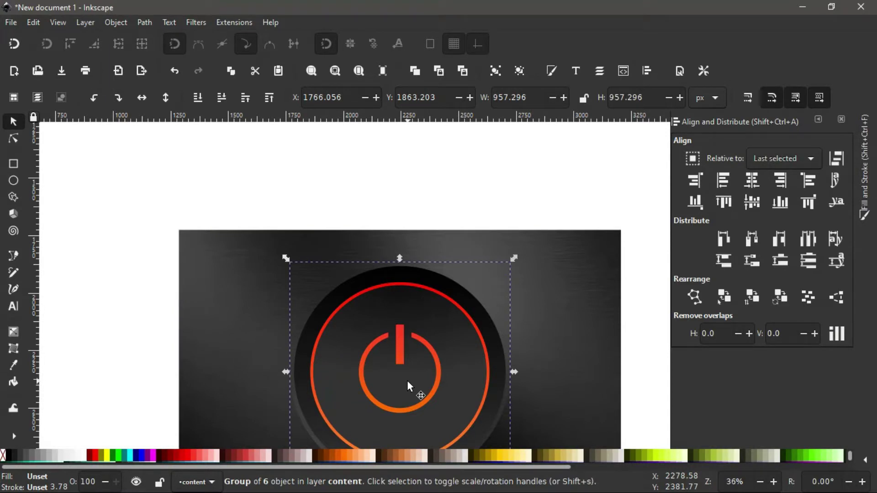
scroll(407, 380, down, 5)
scroll(406, 380, up, 3)
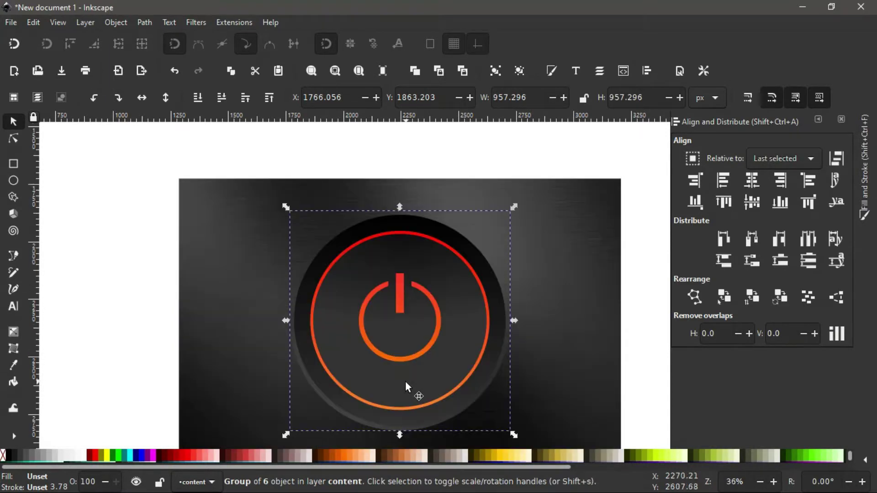
click(57, 24)
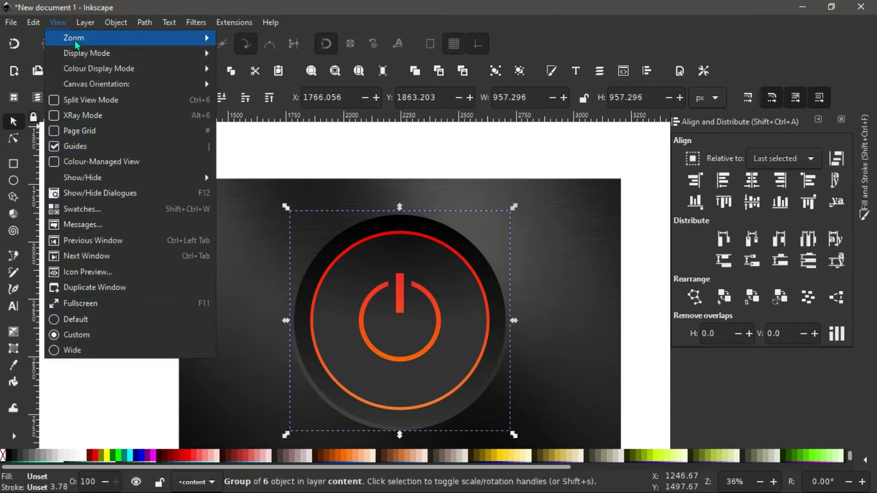
mouse_move(76, 43)
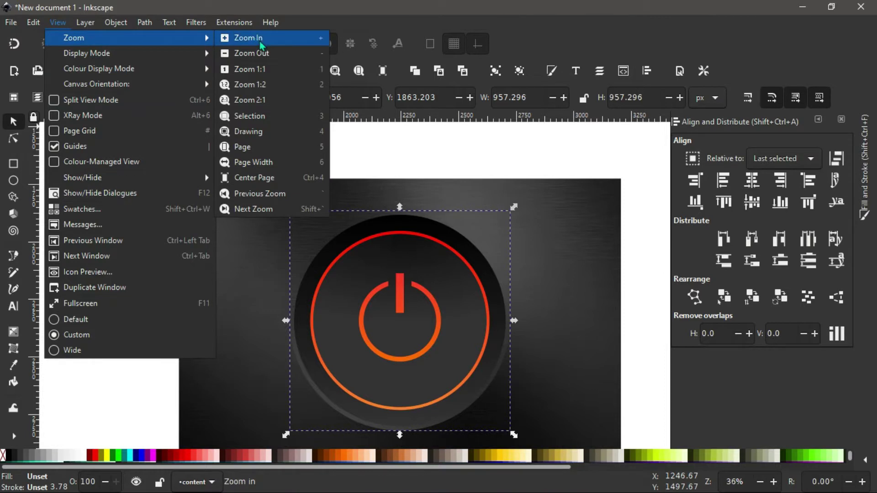
key(Escape)
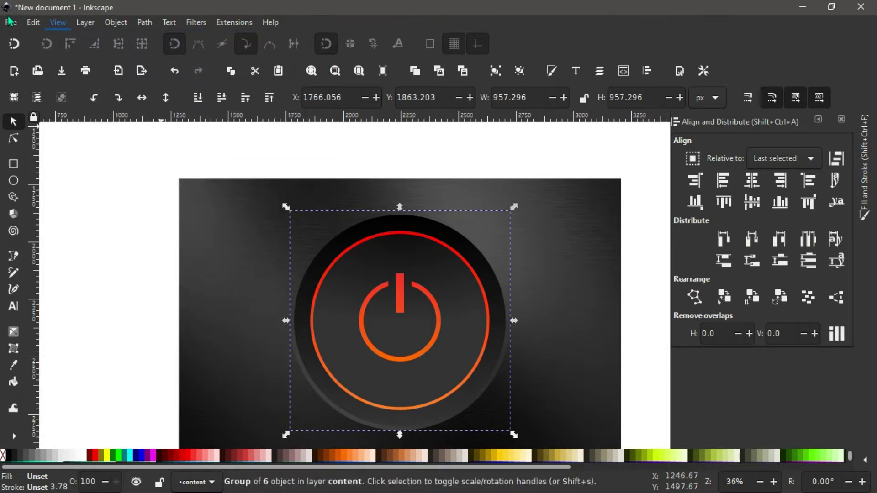
Examine the page settings and the background colour in the document properties
click(10, 24)
click(9, 24)
click(9, 24)
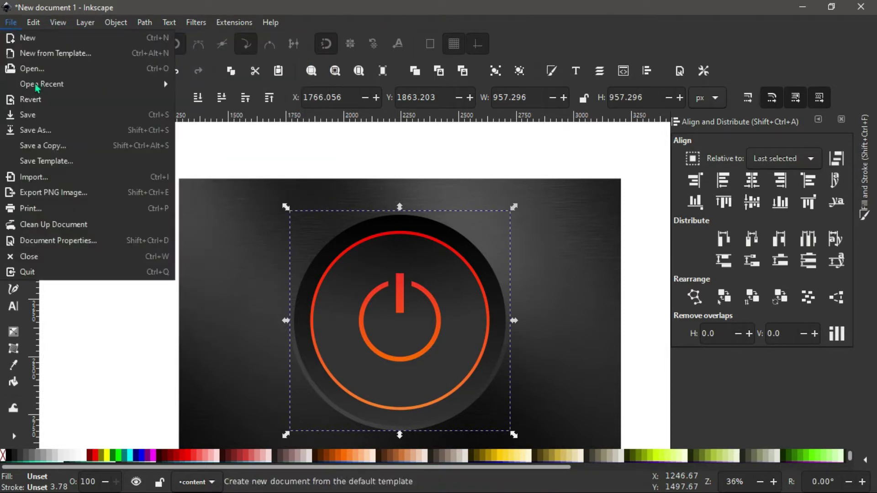
click(37, 241)
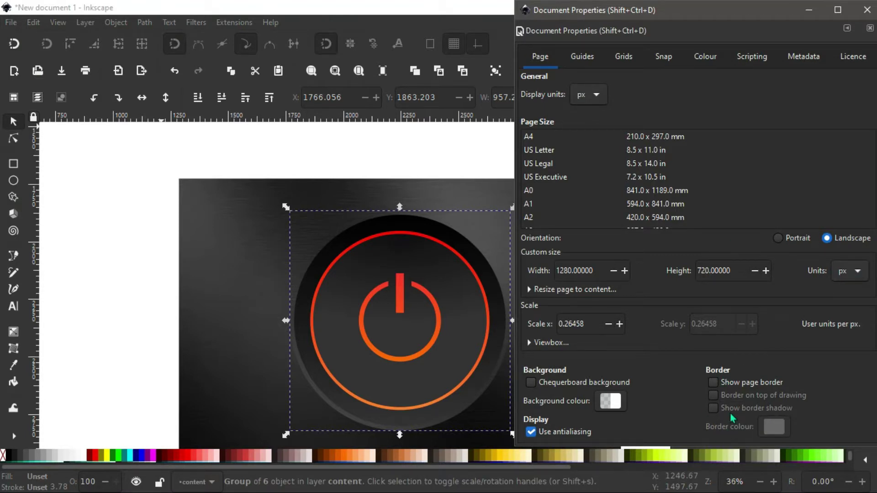
click(617, 403)
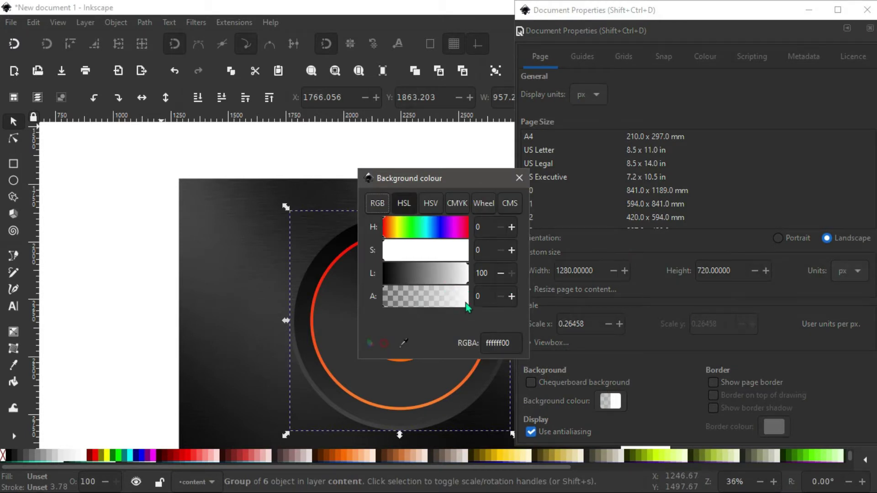
click(519, 178)
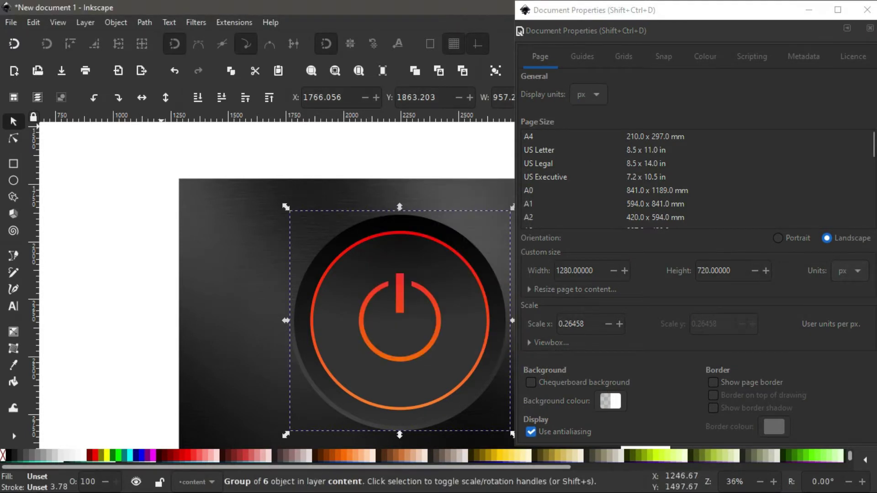
click(867, 9)
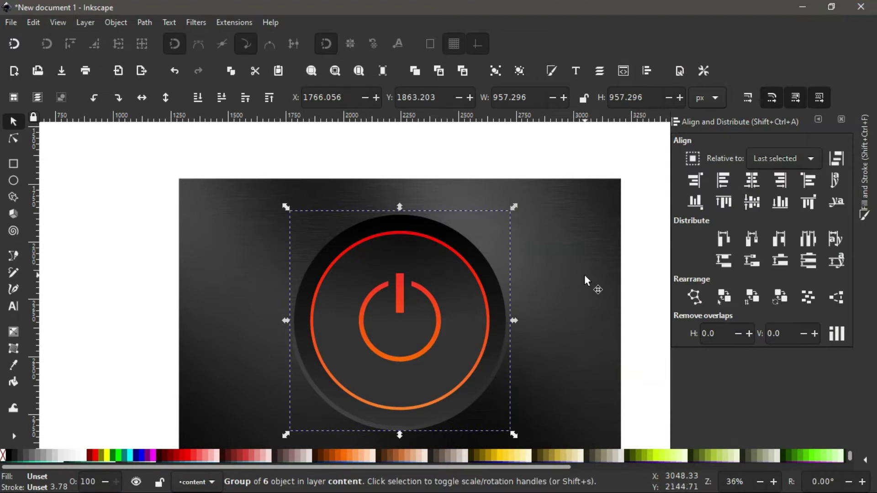
Delete the selected power button group from the brushed metal background
key(Delete)
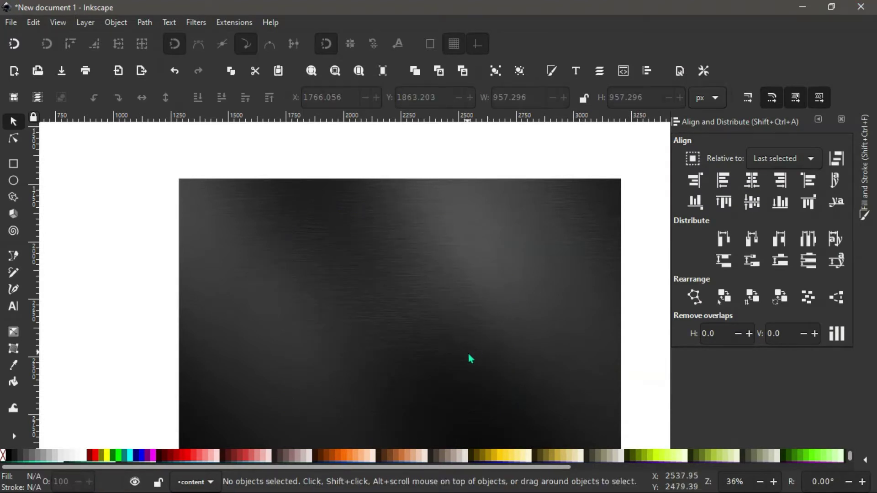
ctrl+scroll(467, 353, up, 1)
ctrl+scroll(421, 308, down, 2)
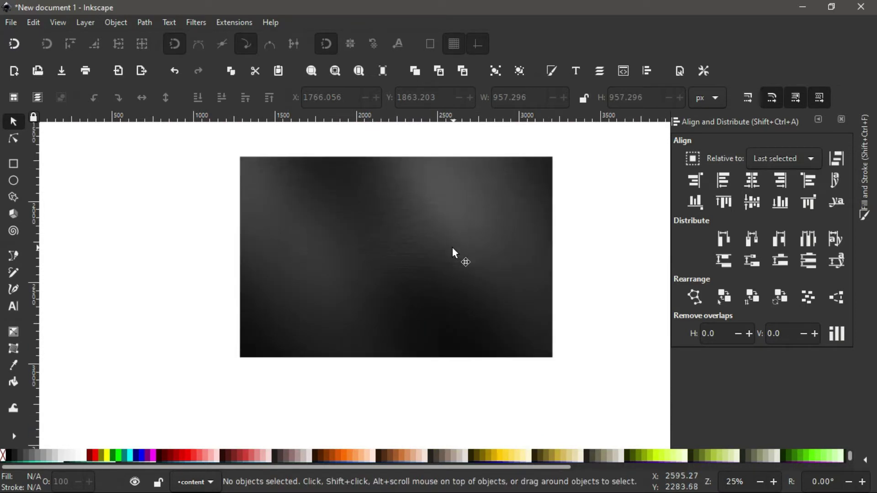
drag(454, 254, 402, 267)
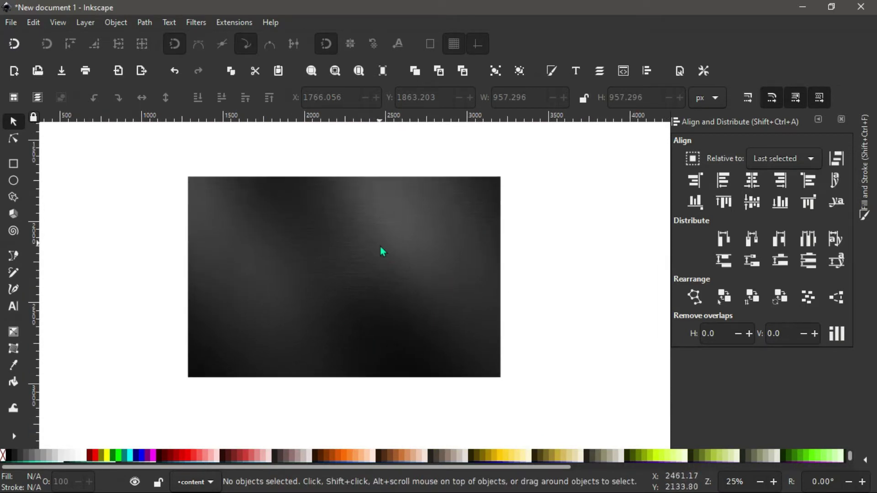
Open the Fill and Stroke and the Align and Distribute dialogs and leave both collapsed at the canvas edge
click(818, 119)
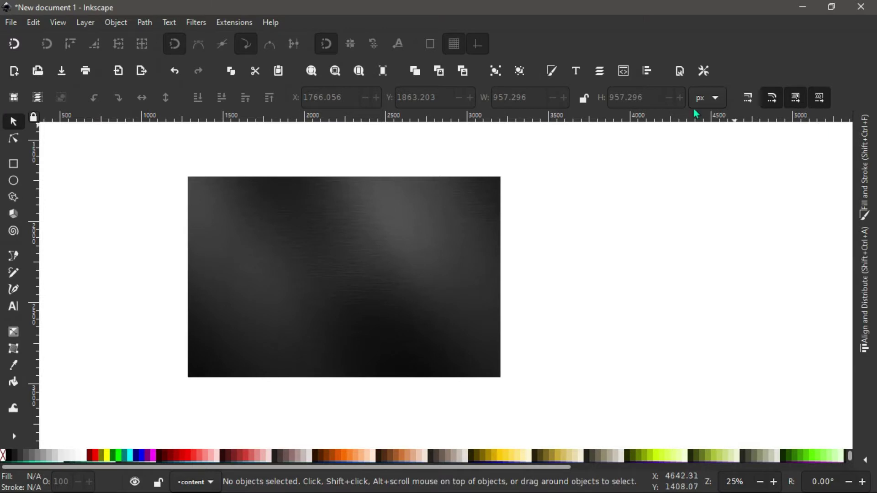
click(552, 72)
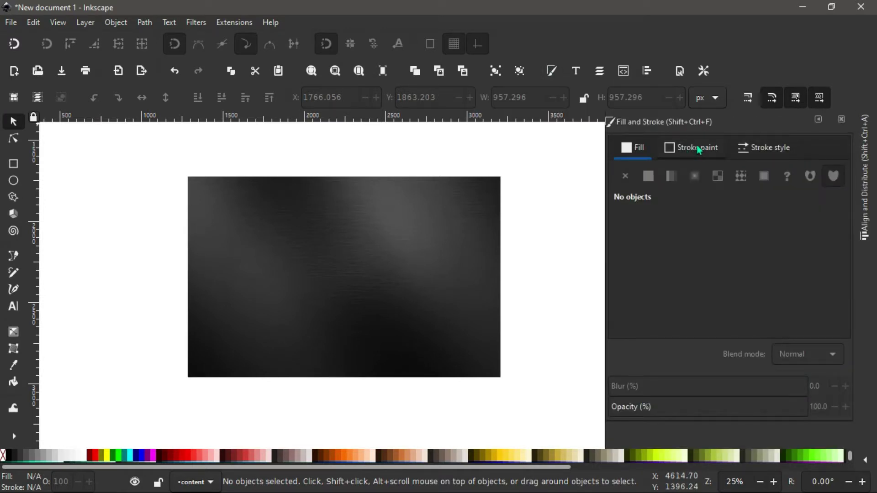
click(818, 119)
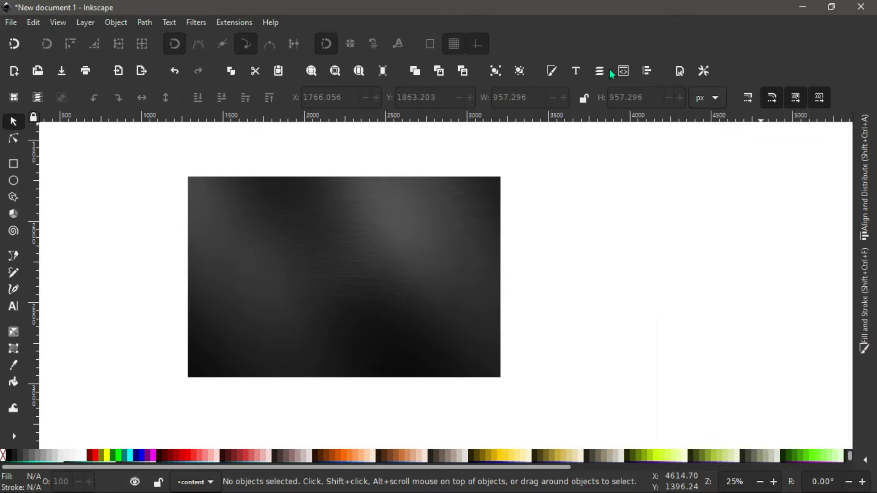
click(646, 72)
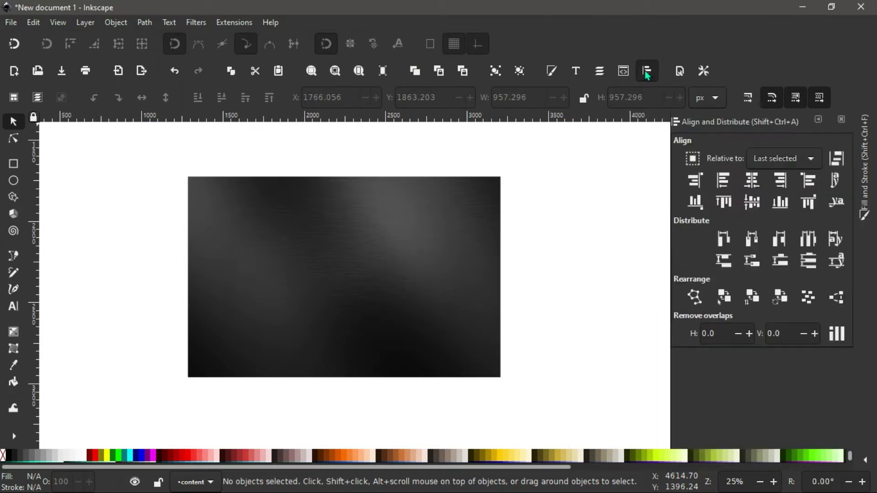
click(819, 120)
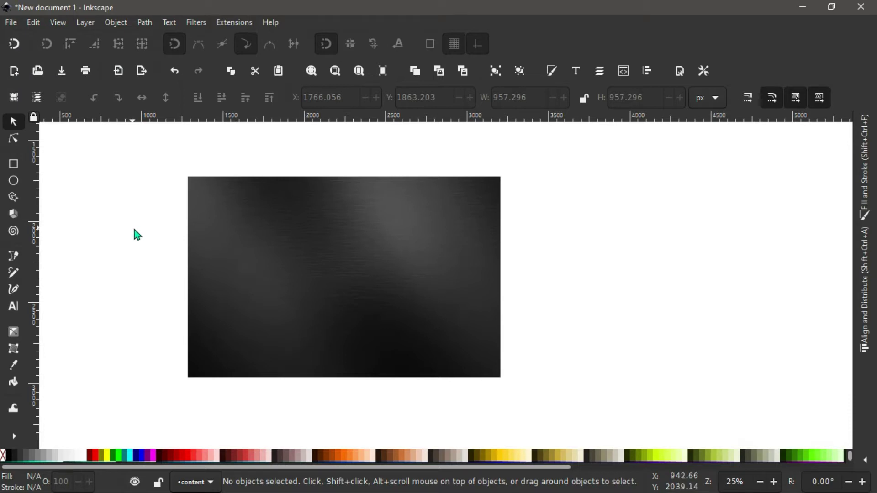
Draw a circle about 702 px in diameter and move it to the middle of the metal background image
click(14, 182)
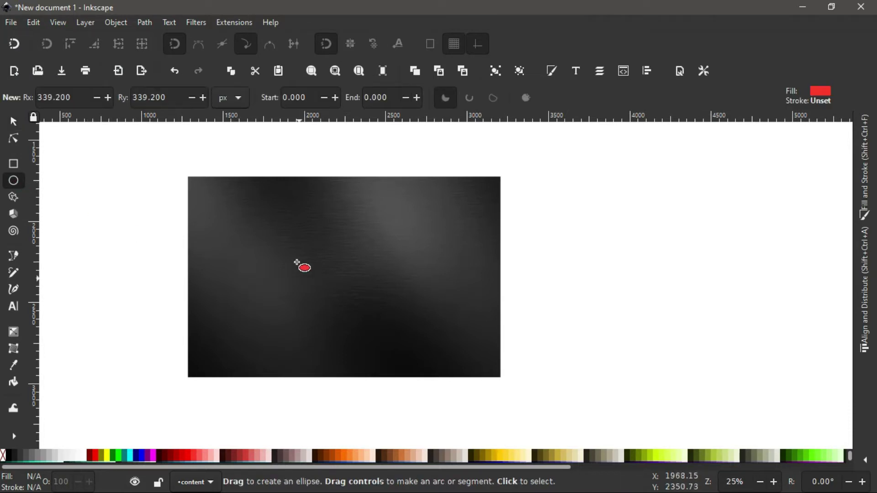
drag(292, 228, 352, 292)
key(s)
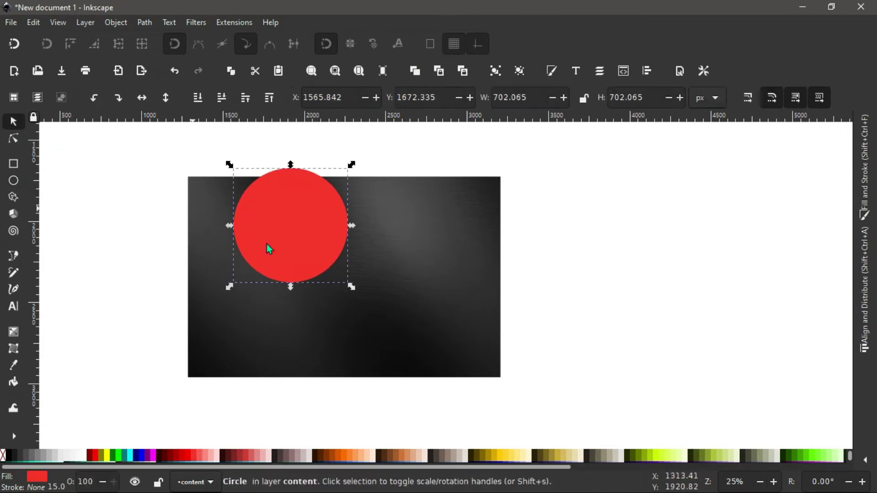
drag(300, 266, 344, 296)
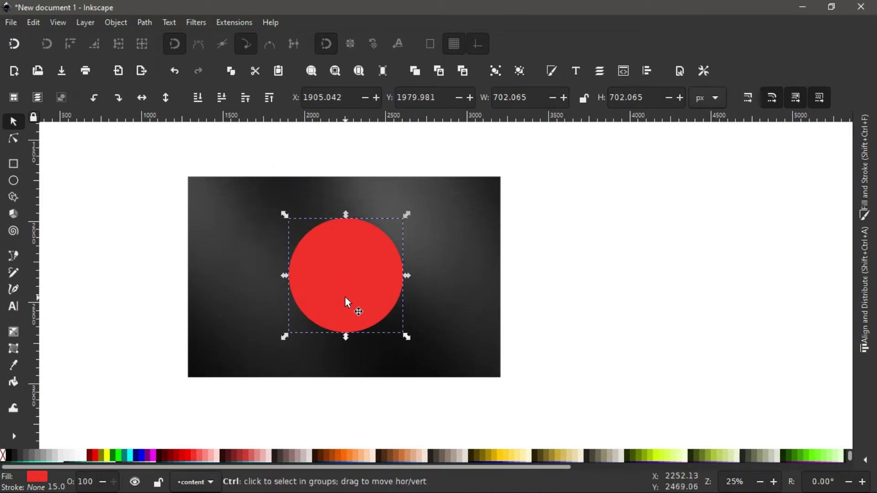
Fill the circle with a linear gradient from black (000000ff) to opaque dark grey (333333ff)
scroll(344, 297, up, 1)
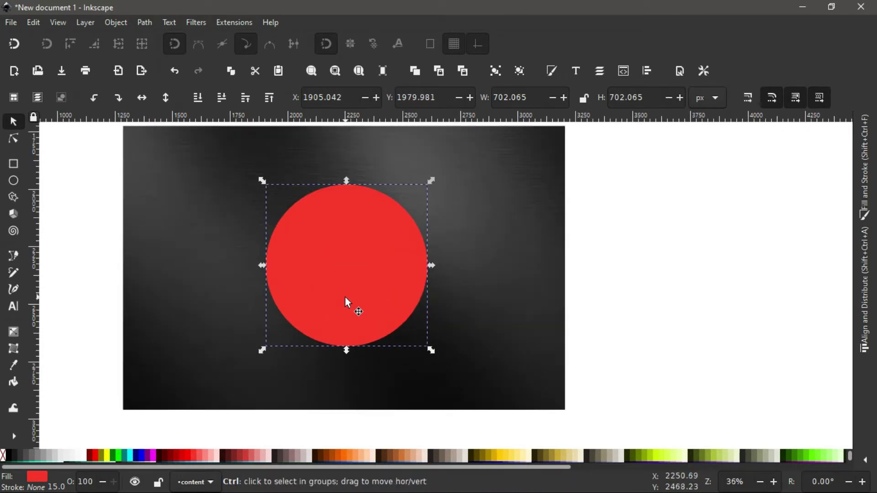
click(9, 456)
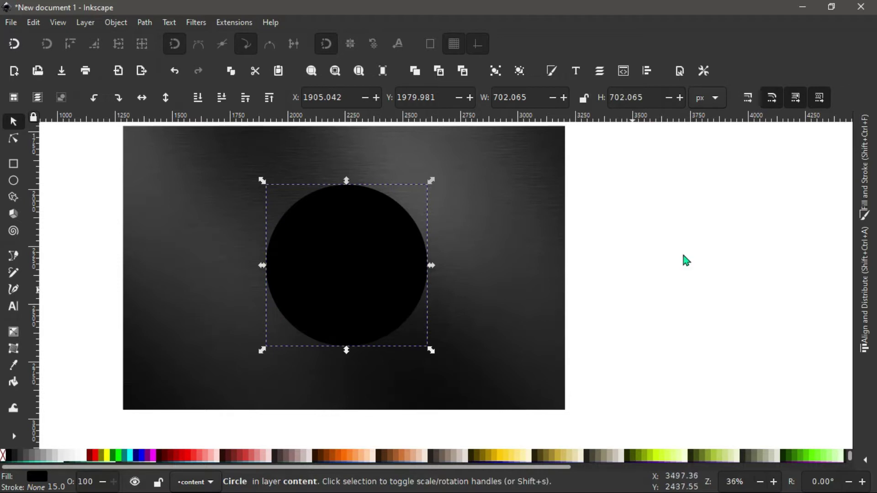
click(867, 196)
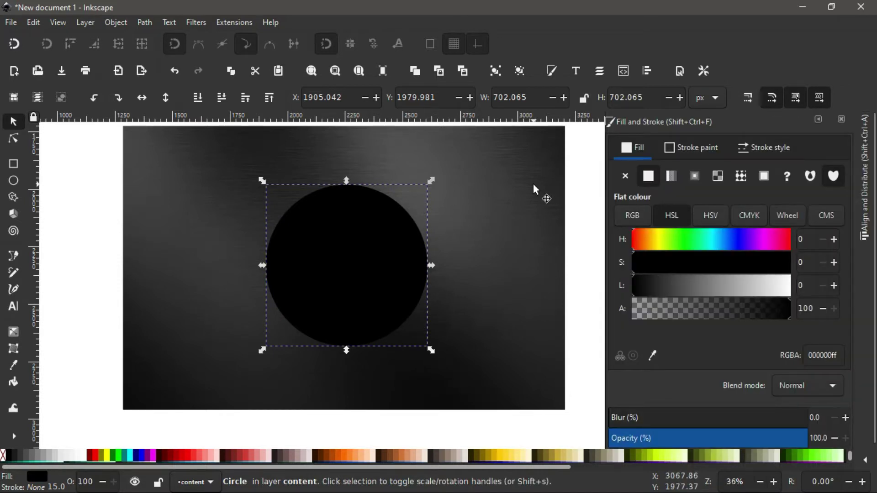
click(669, 177)
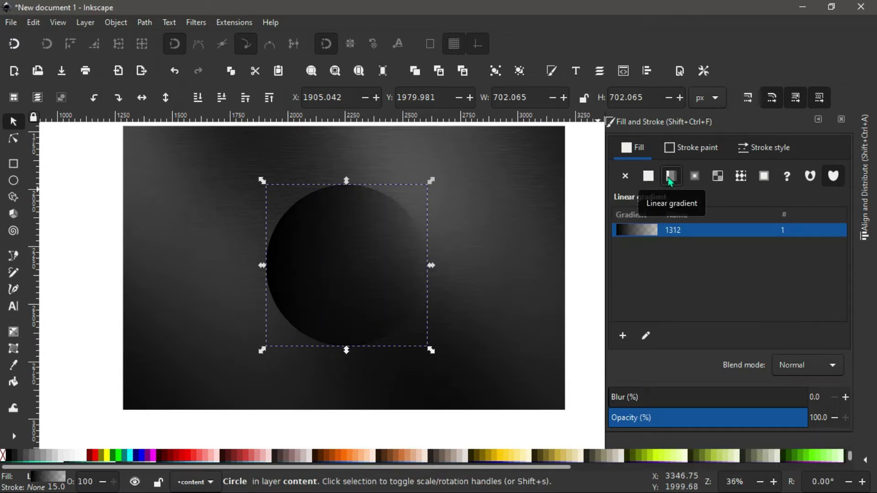
click(13, 335)
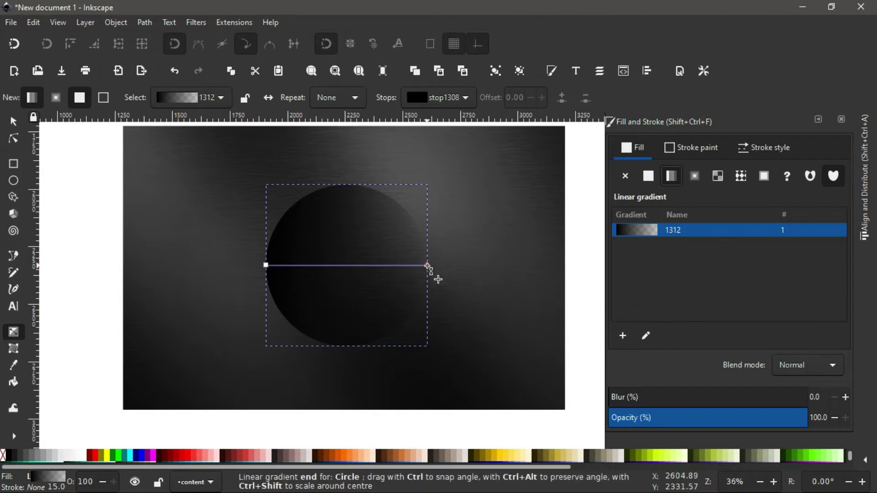
click(427, 265)
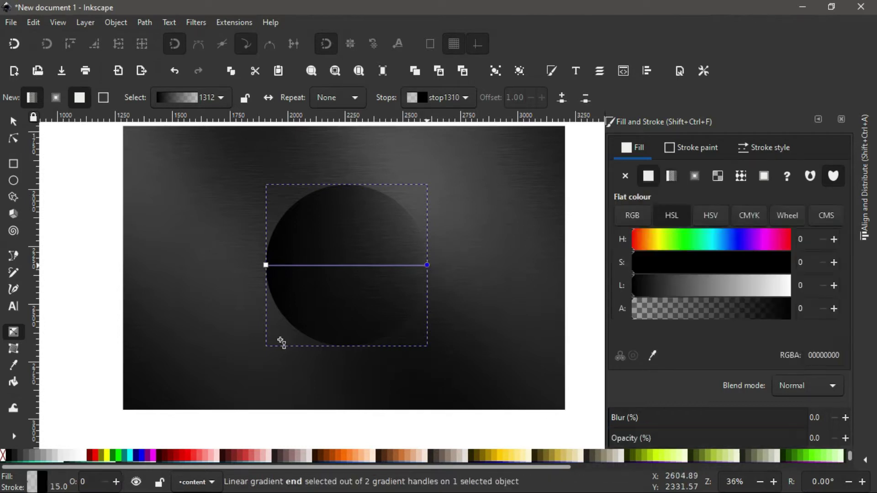
click(21, 457)
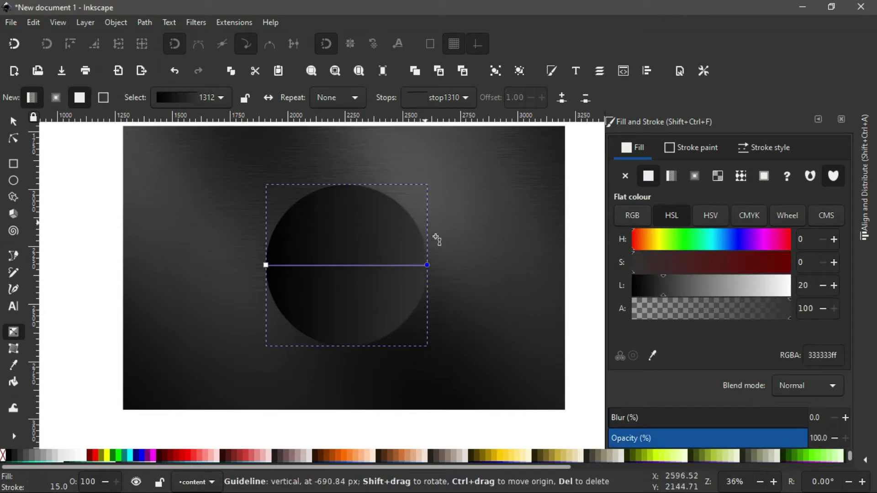
Reorient the circle's gradient vertically, with the black stop at the top edge and the dark grey stop at the bottom edge
mouse_move(426, 267)
mouse_down()
mouse_move(368, 352)
mouse_move(354, 344)
mouse_up()
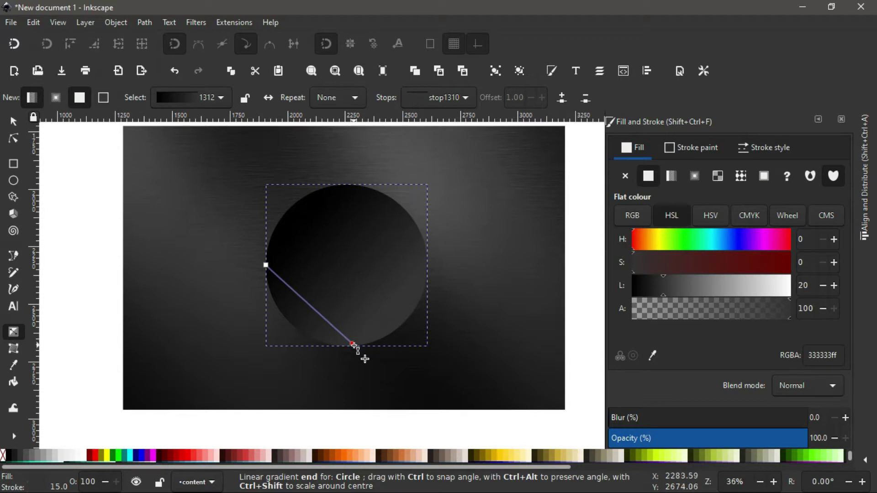
click(265, 265)
drag(266, 264, 342, 187)
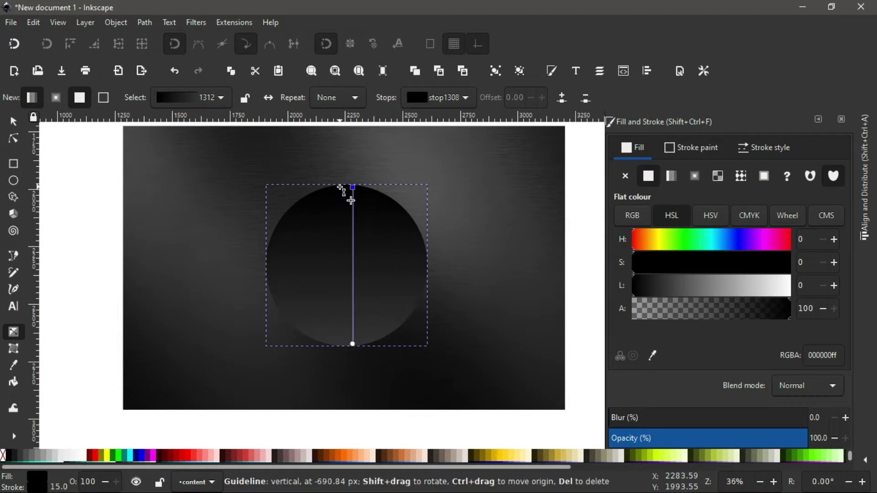
click(13, 121)
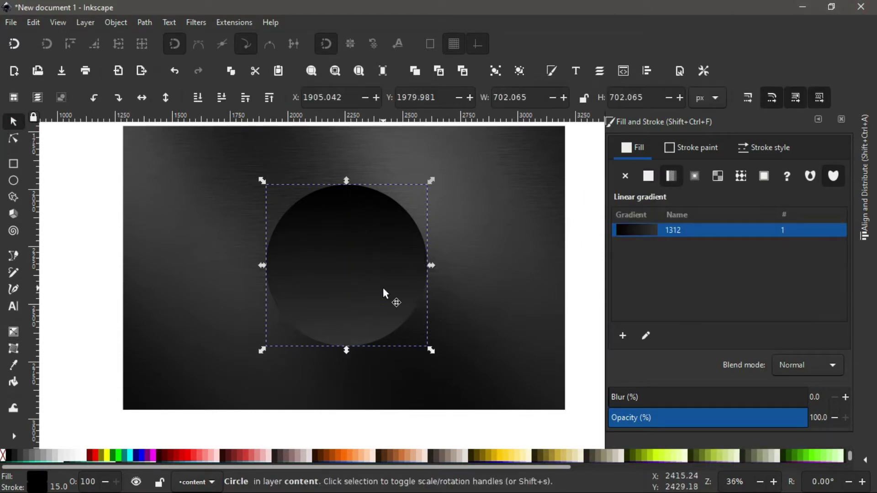
Duplicate the gradient circle in place and fill the copy with white (ffffffff)
key(ctrl)
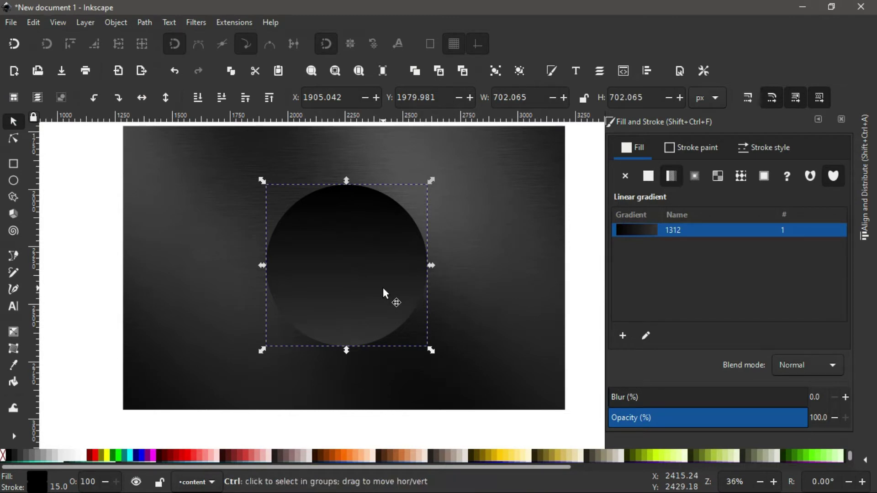
key(ctrl+d)
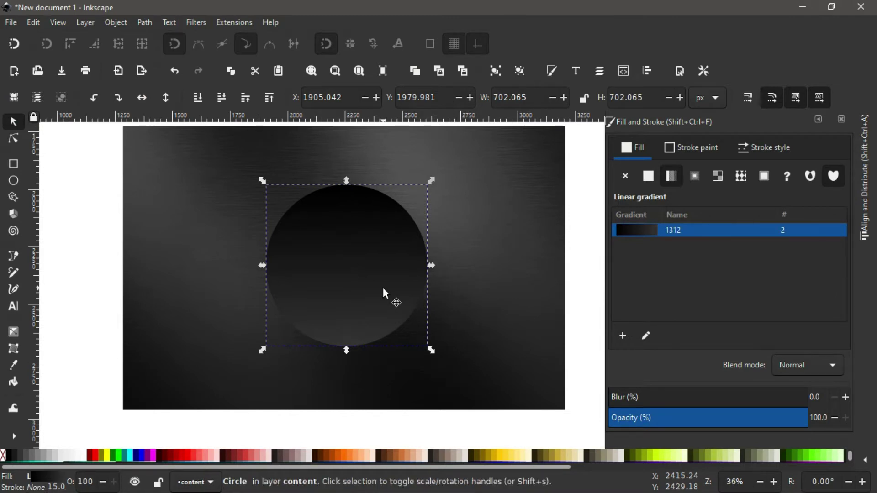
click(87, 456)
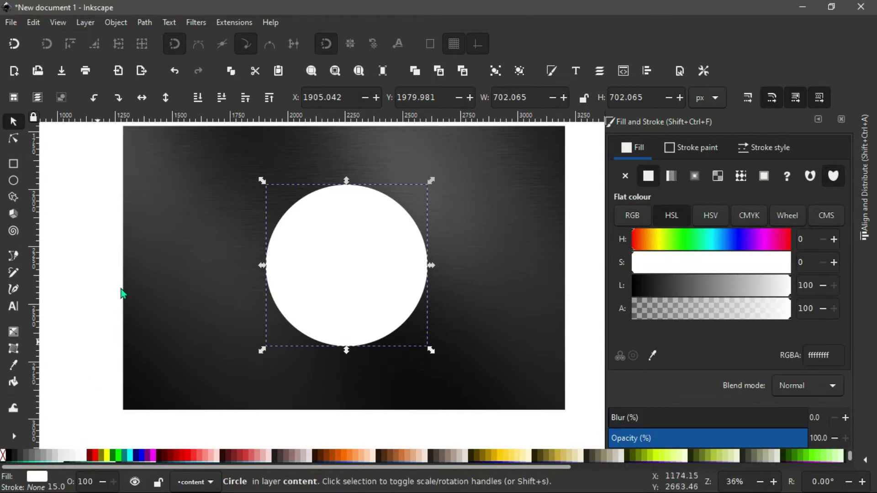
Lower the white circle behind the gradient circle and scale it about its centre to about 730 px in diameter
click(224, 100)
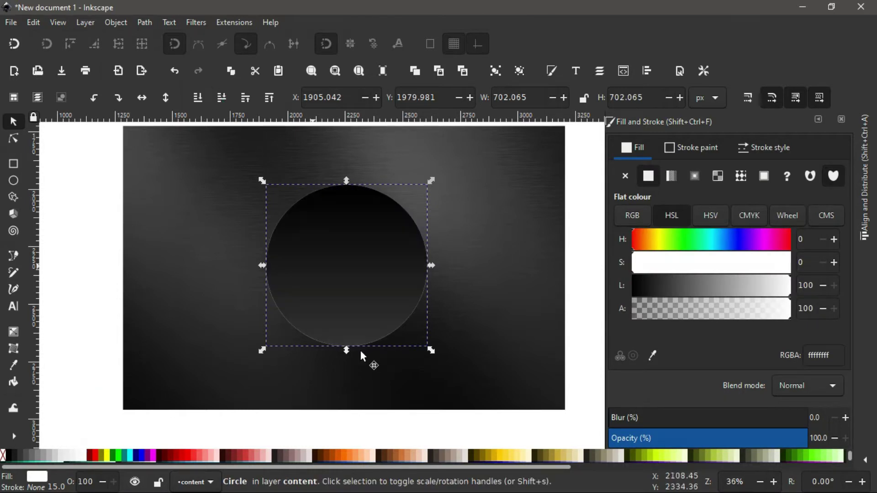
drag(431, 352, 438, 361)
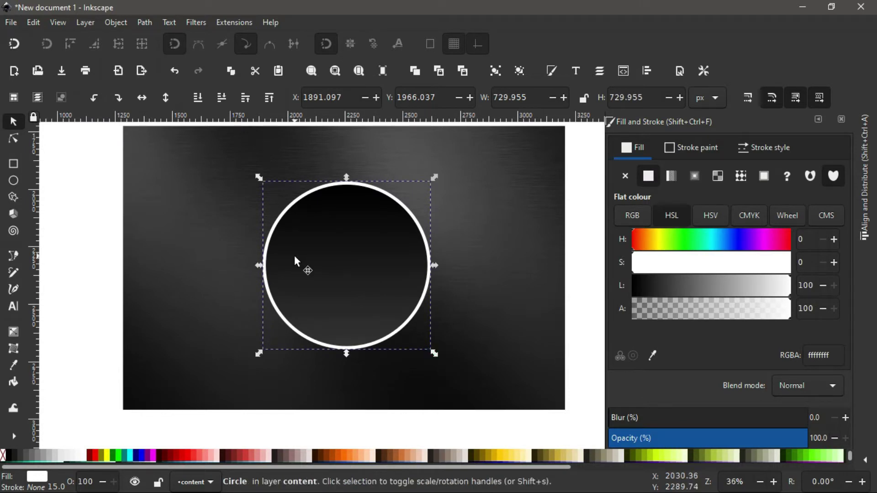
Fill the white circle with a vertical white-to-transparent linear gradient, white at the bottom edge and fading out near the circle's centre
click(671, 177)
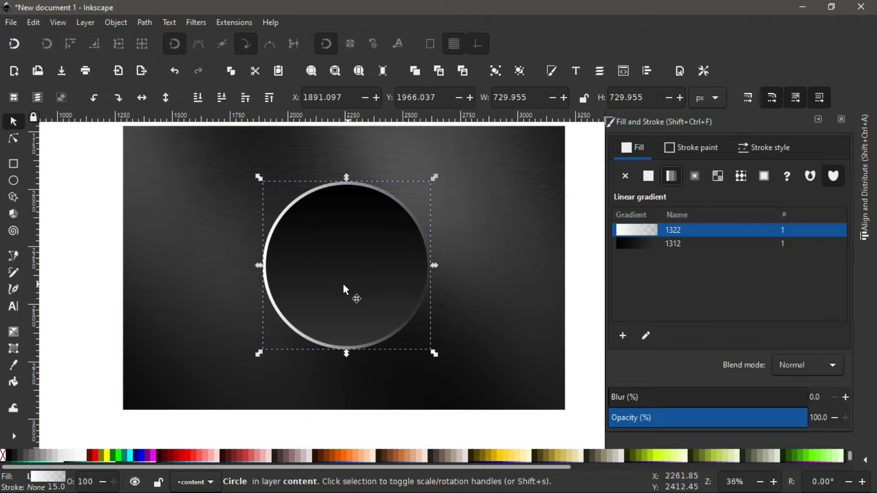
click(94, 102)
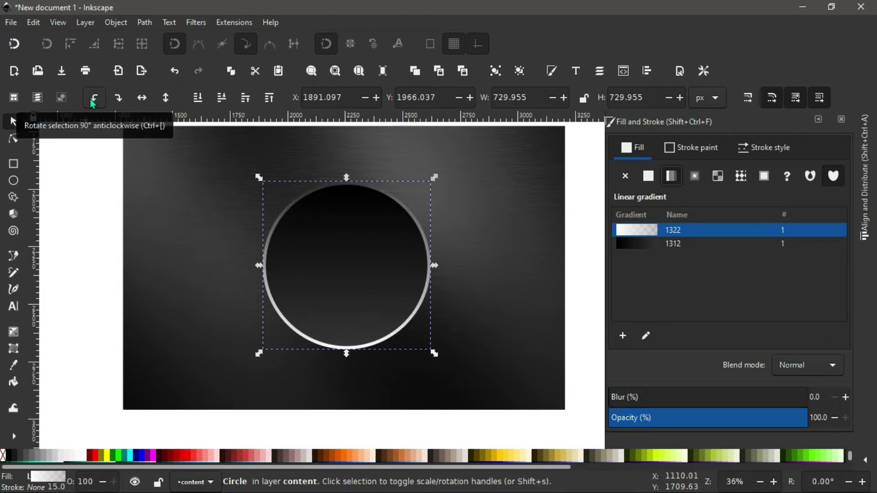
click(13, 330)
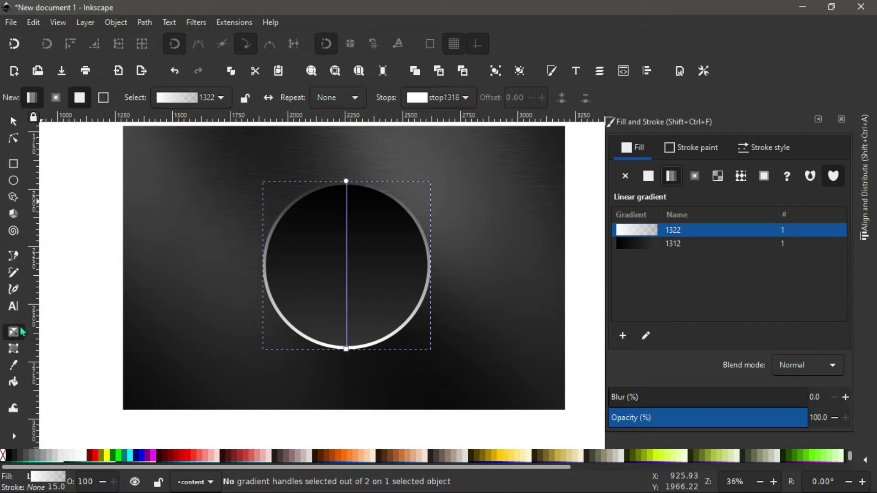
drag(348, 183, 346, 256)
click(13, 121)
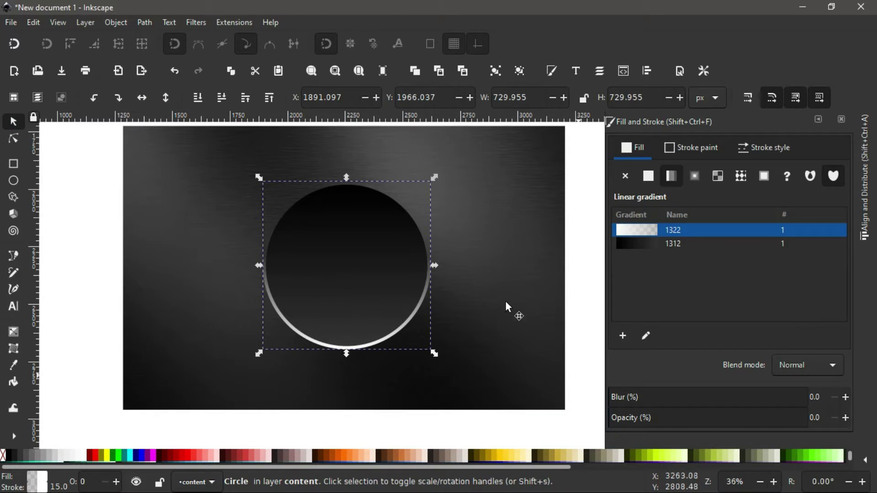
Reduce the white gradient circle's opacity to about 18.6%
drag(613, 415, 643, 424)
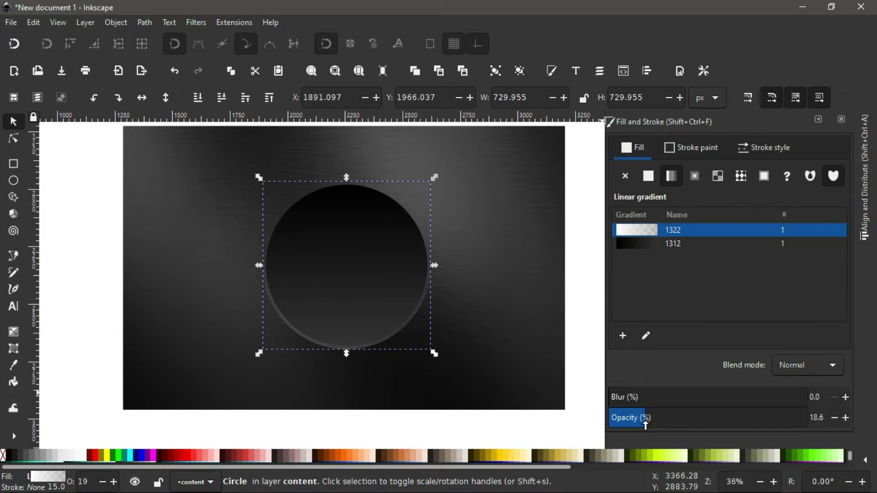
click(478, 299)
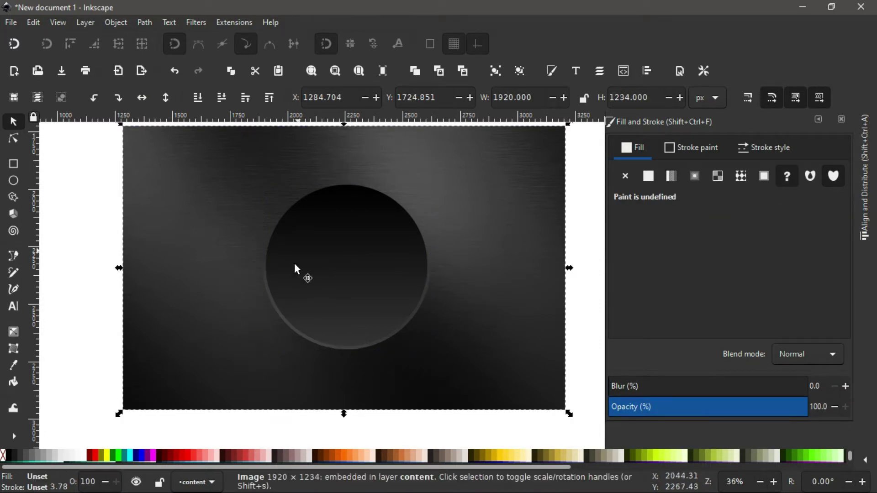
Duplicate the black-to-grey gradient circle, fill the copy with black (000000ff), and scale it about its centre to about 590 px
click(346, 238)
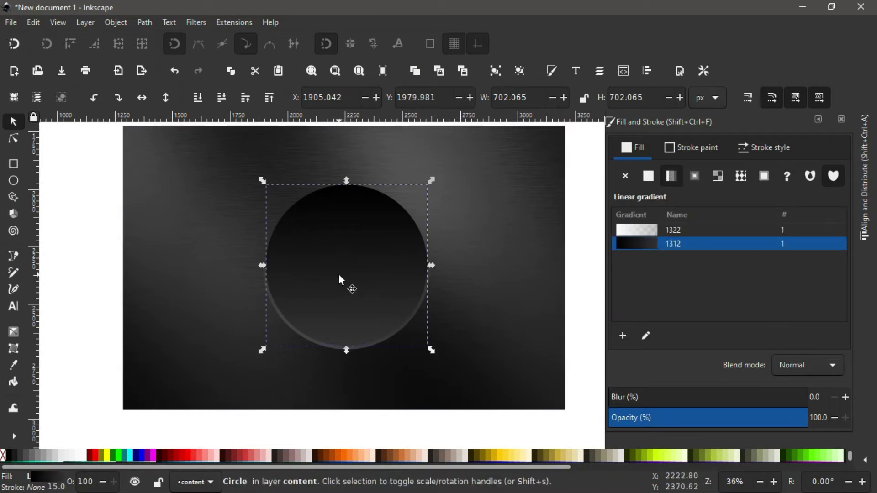
key(ctrl)
click(9, 456)
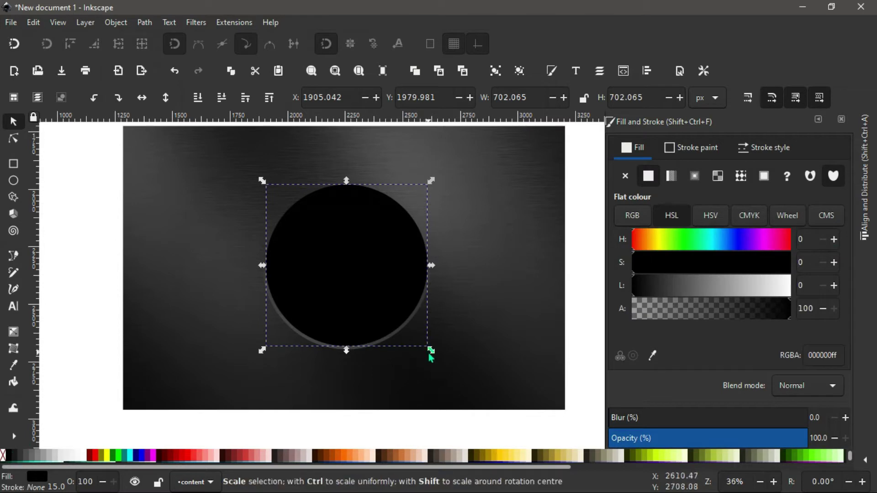
mouse_move(429, 350)
mouse_down()
mouse_move(412, 338)
mouse_move(420, 345)
mouse_up()
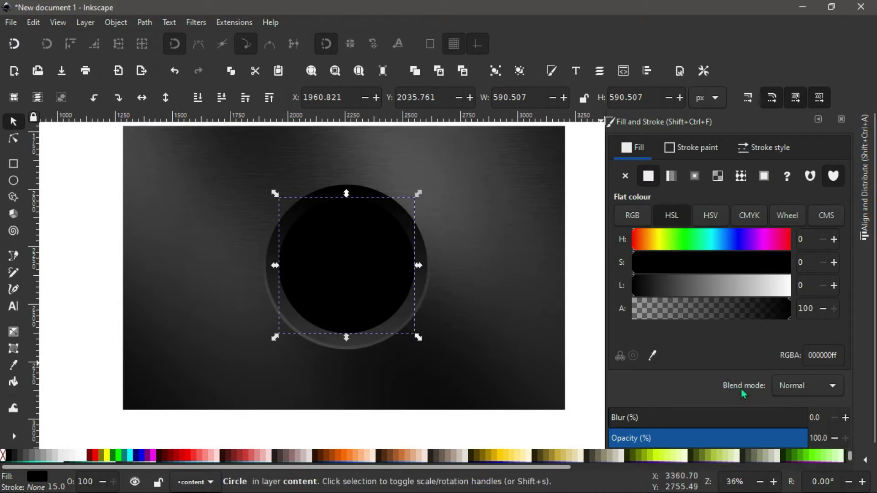
Set the black inner circle's blur to 2%
double_click(824, 417)
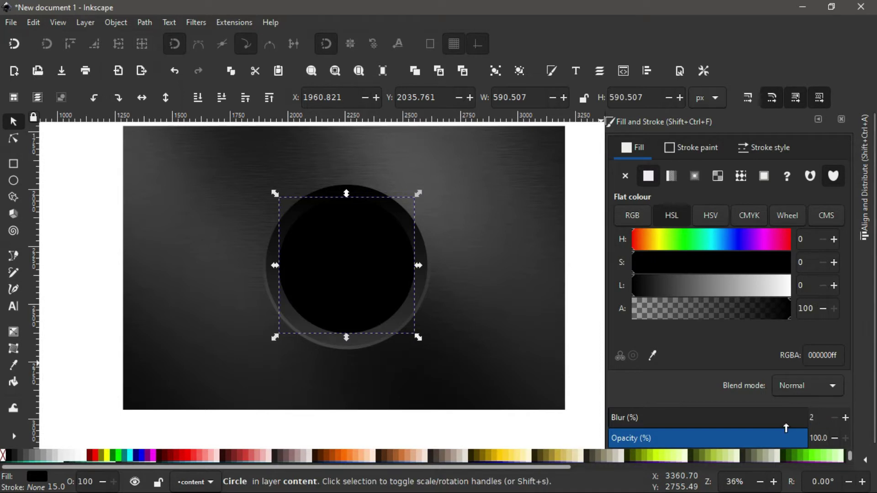
key(Return)
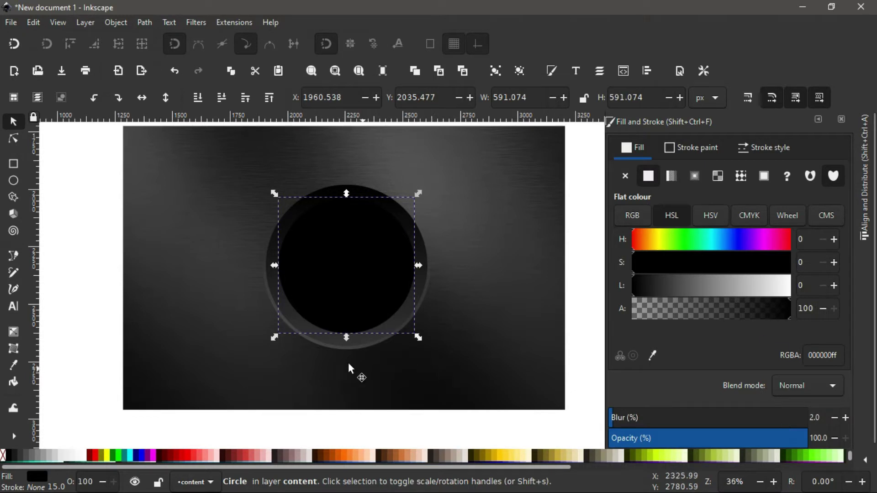
scroll(322, 338, up, 1)
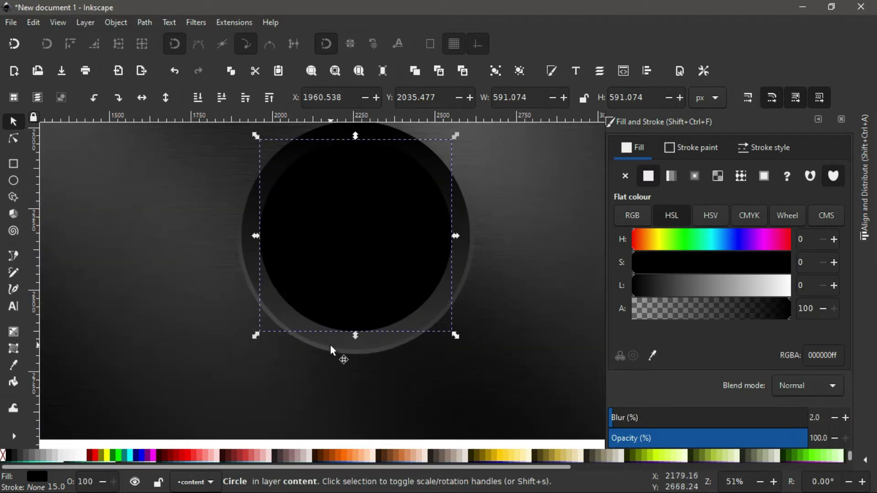
Duplicate the large black-to-grey gradient circle in place and fill the copy with dark grey (1a1a1aff)
click(330, 341)
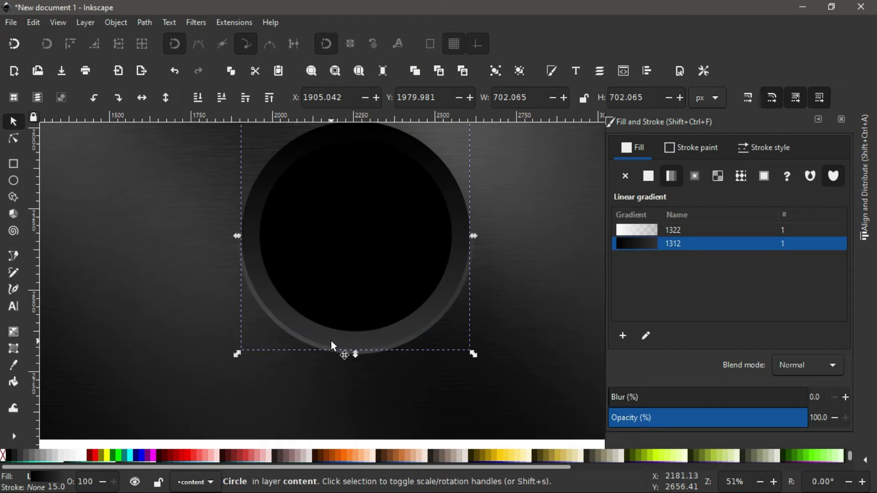
alt+click(326, 332)
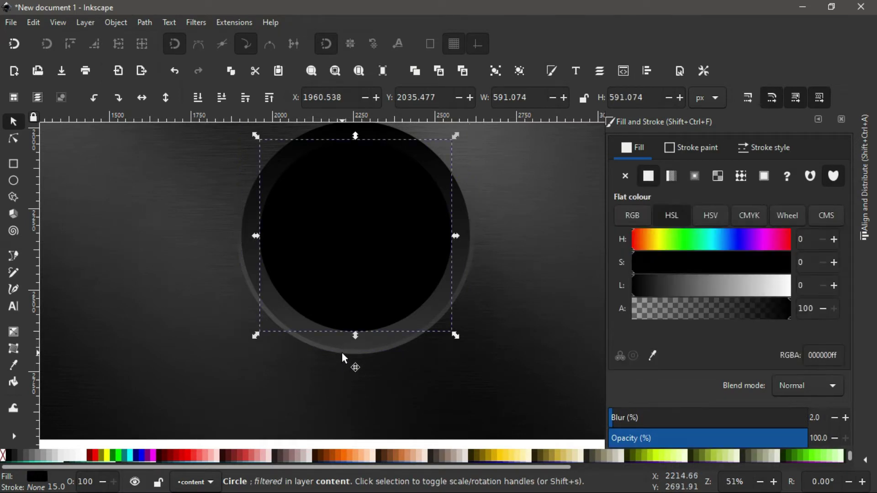
scroll(329, 342, up, 2)
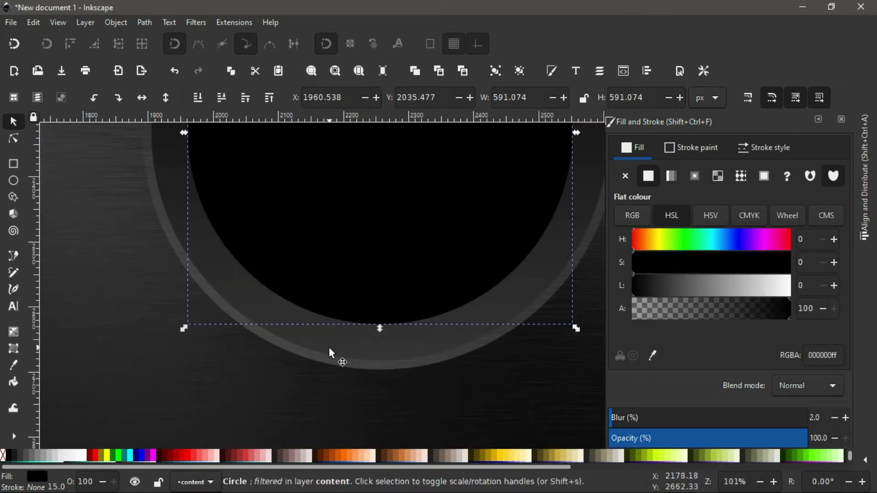
click(330, 347)
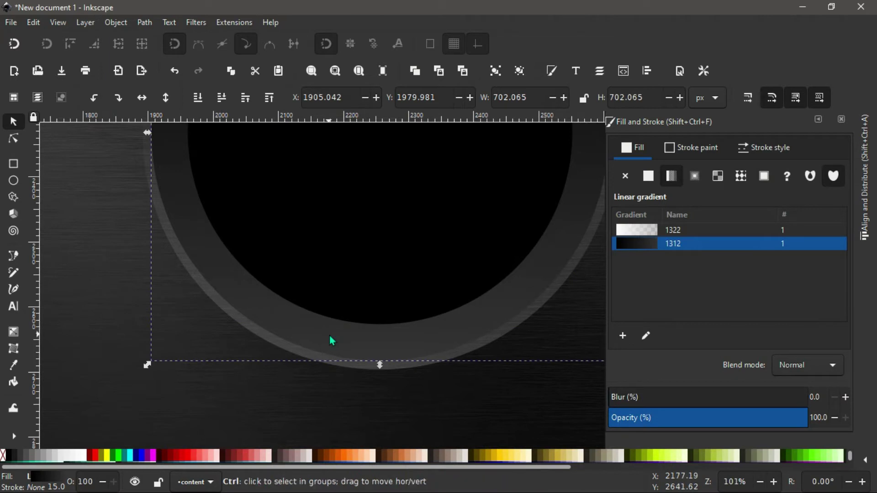
scroll(330, 337, down, 2)
key(ctrl+d)
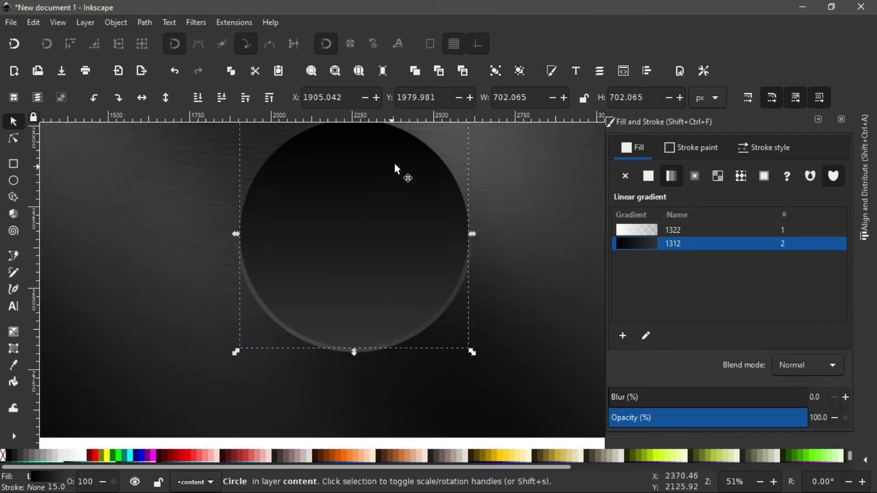
scroll(398, 237, up, 3)
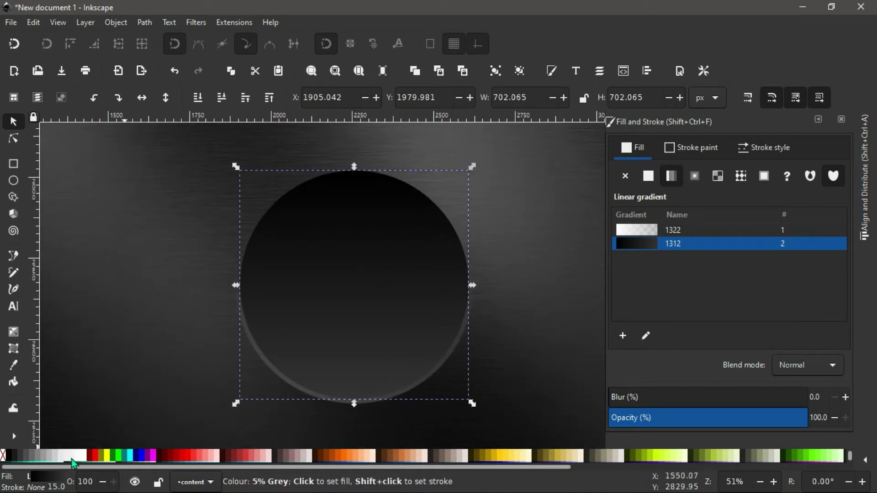
click(17, 460)
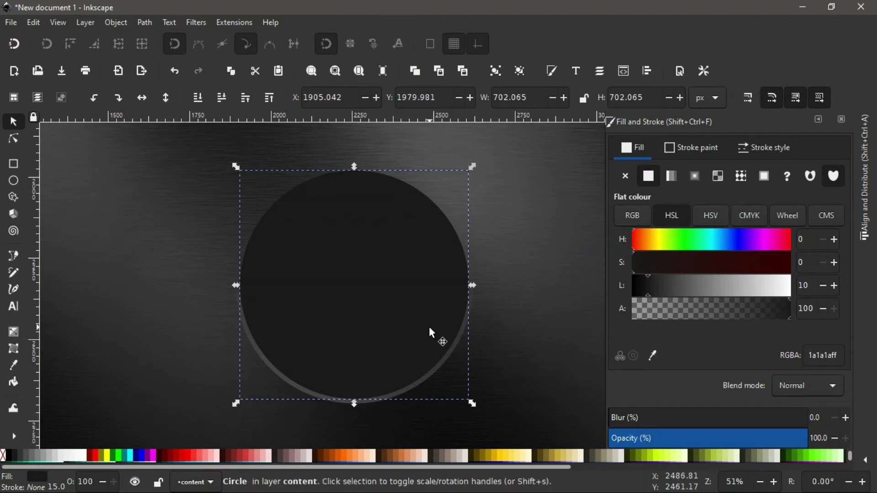
Give the copy a radial gradient with an opaque 333333ff outer stop and scale it about its centre to about 568 px
click(695, 176)
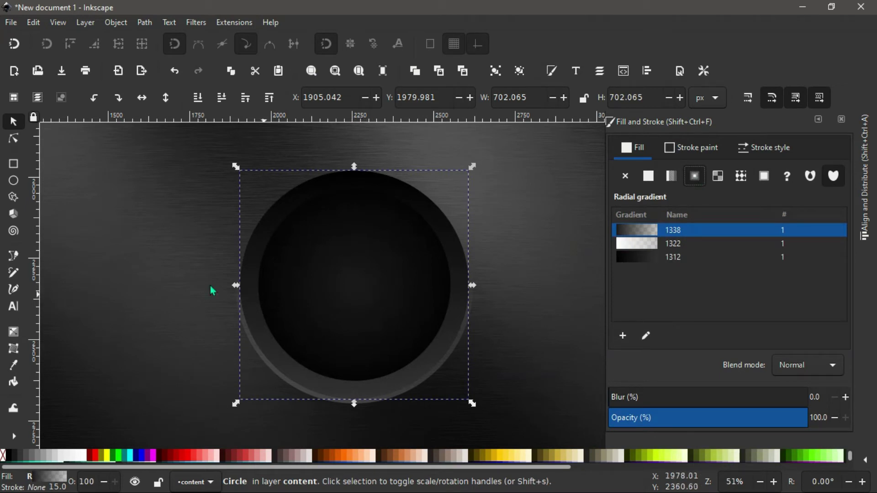
click(13, 333)
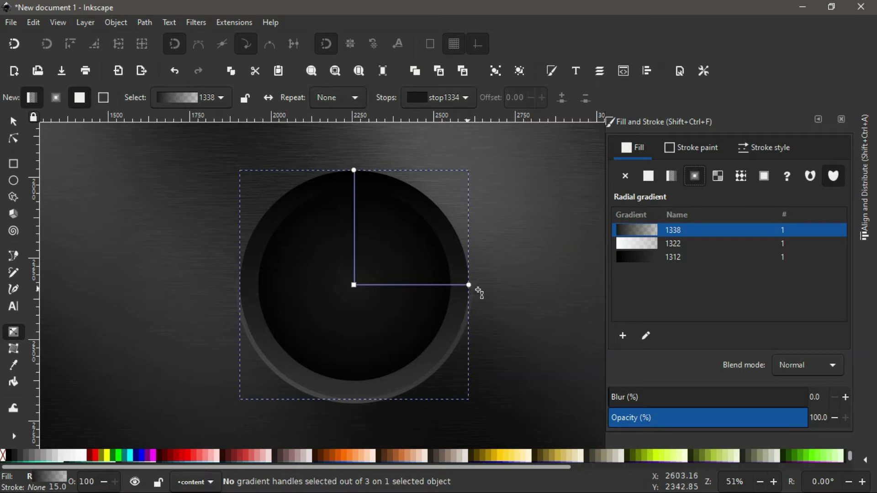
click(469, 286)
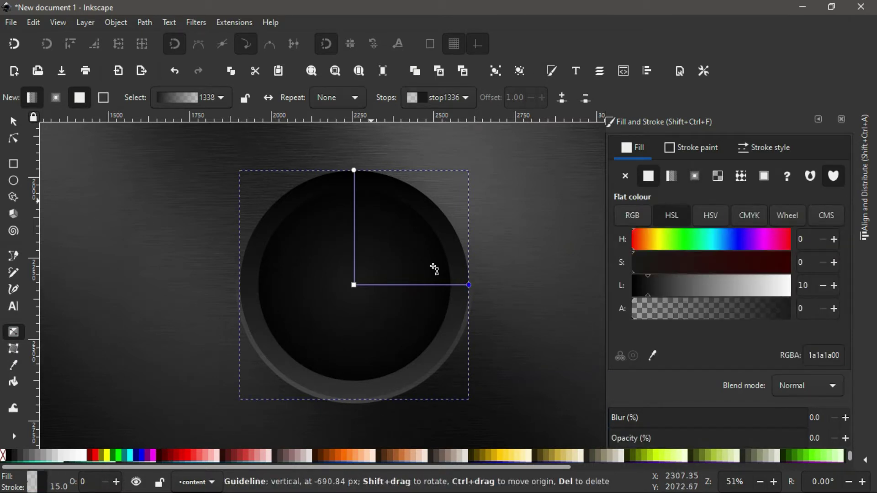
click(21, 456)
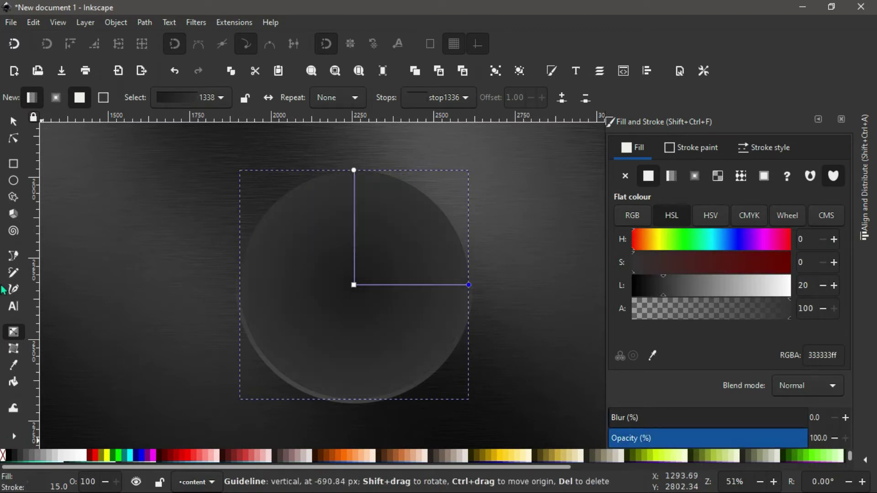
click(13, 121)
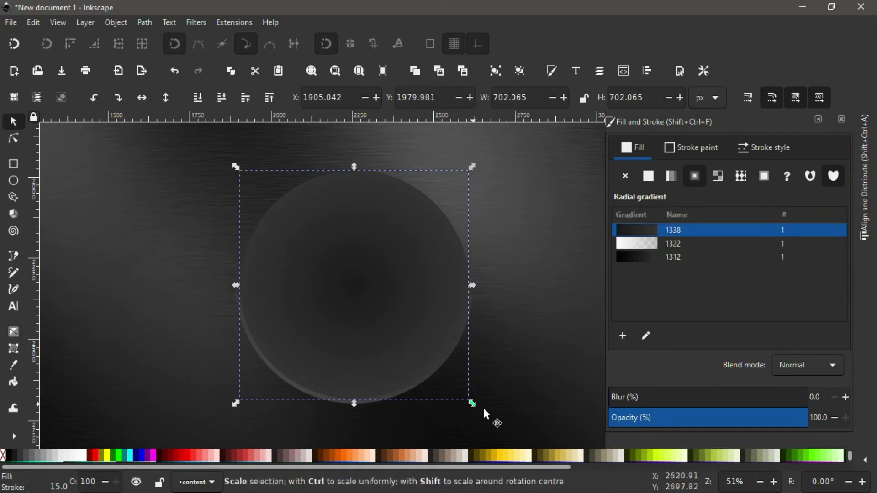
drag(473, 406, 453, 397)
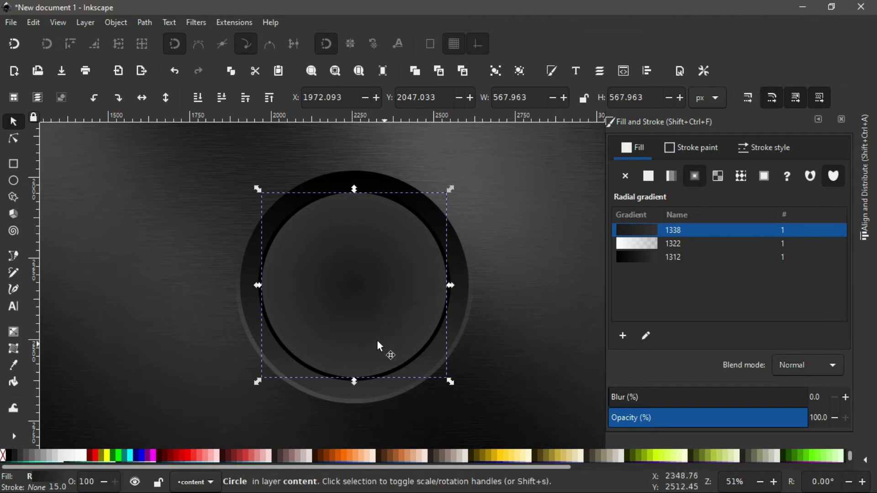
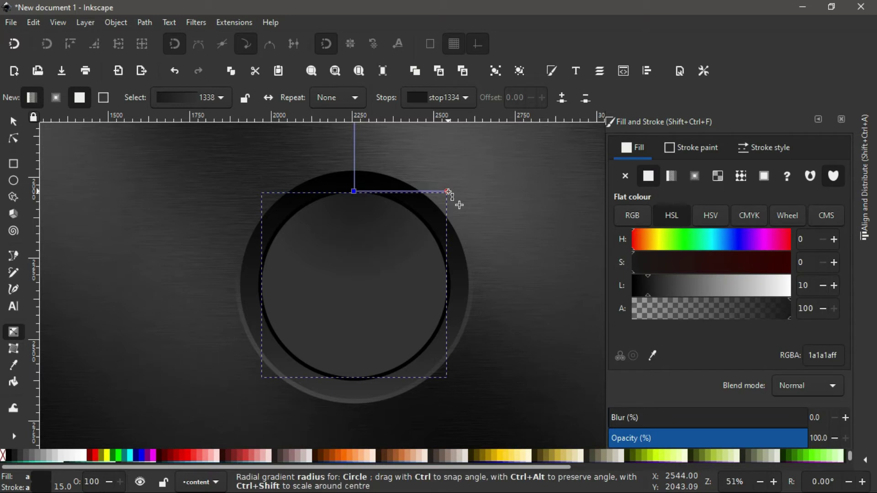
Move the radial gradient's centre to the inner circle's top edge and widen its horizontal radius to about the circle's full diameter
key(ctrl)
drag(450, 192, 544, 192)
click(13, 121)
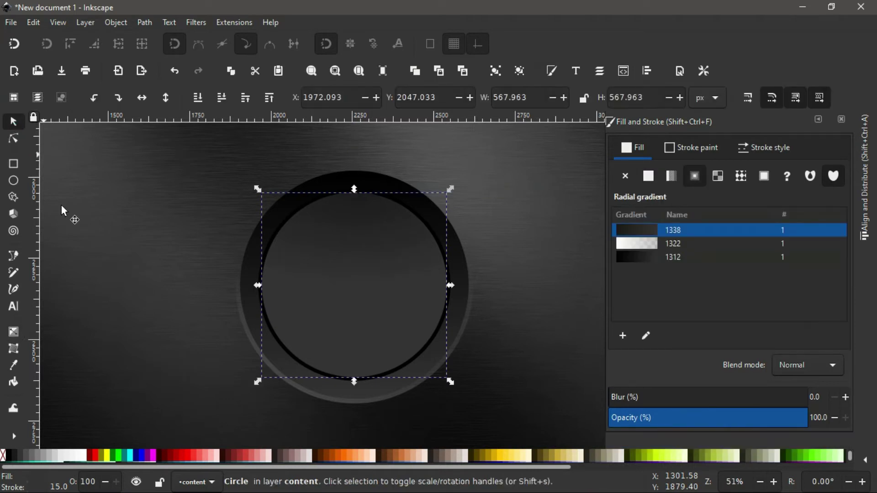
Flip the radial-gradient circle vertically and scale it about its centre to about 560 px
click(166, 100)
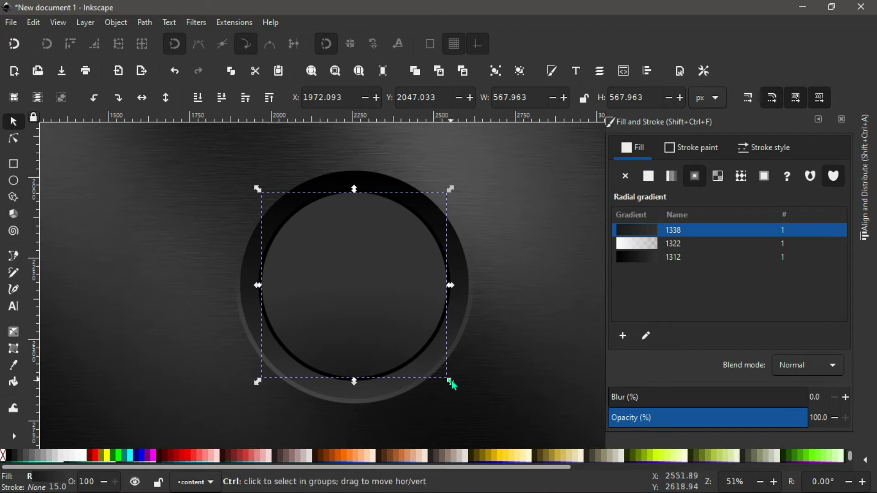
drag(451, 383, 449, 384)
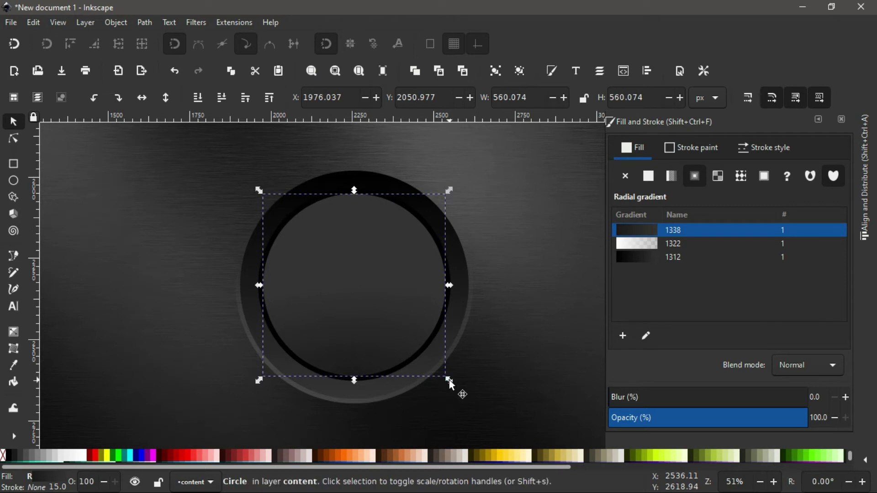
Duplicate the radial-gradient circle, flip the copy vertically, and scale it about its centre to about 489 px
key(ctrl)
key(ctrl+d)
click(166, 98)
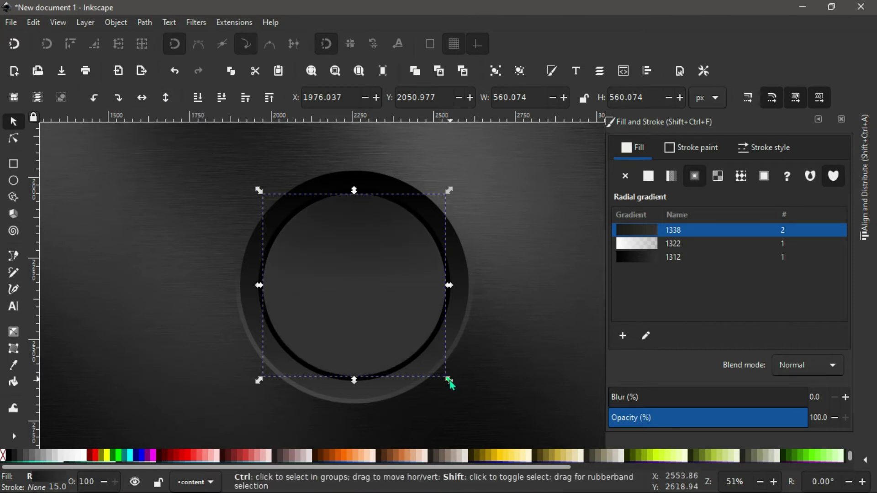
drag(451, 380, 442, 383)
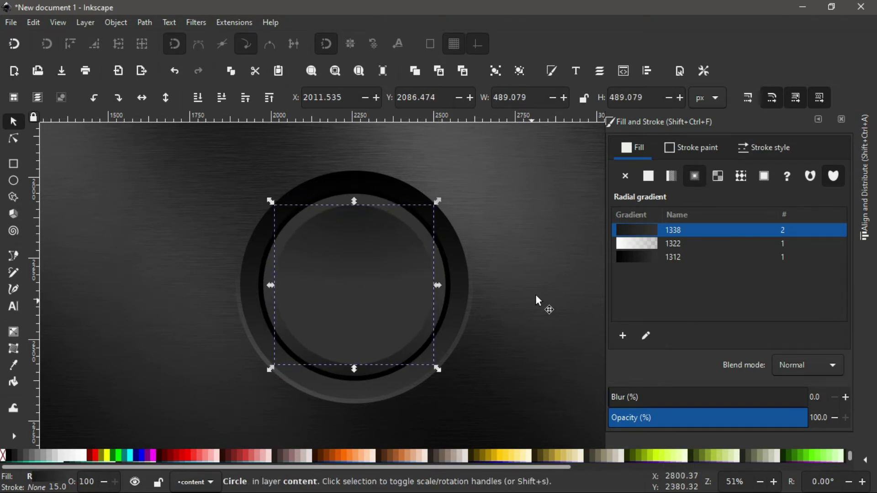
click(533, 295)
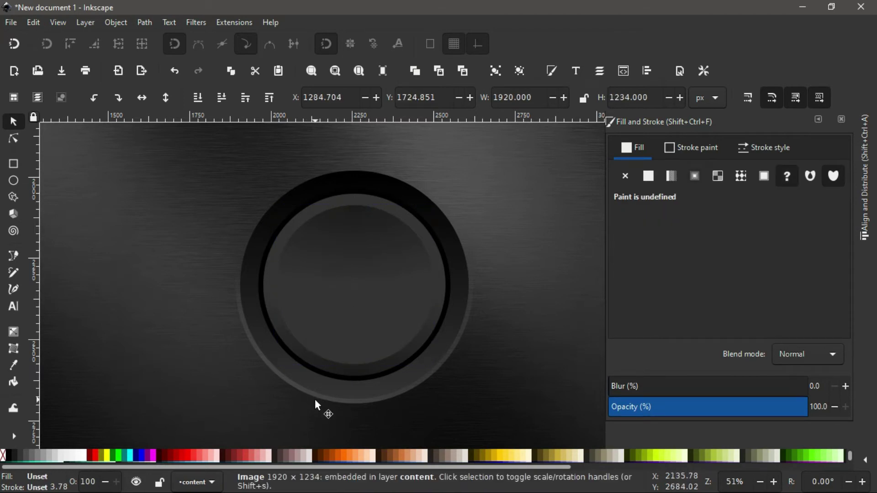
ctrl+scroll(314, 399, up, 1)
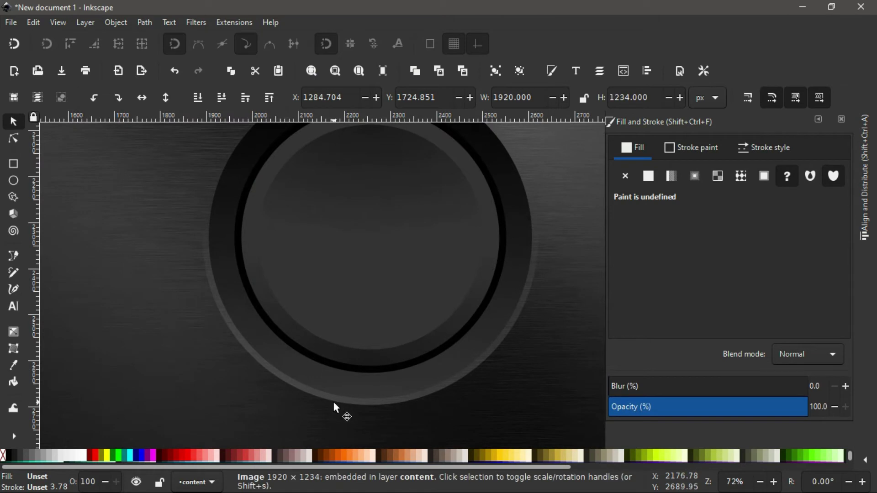
Duplicate the translucent white-gradient circle behind the outer ring and scale the copy about its centre to about 512 px
click(334, 403)
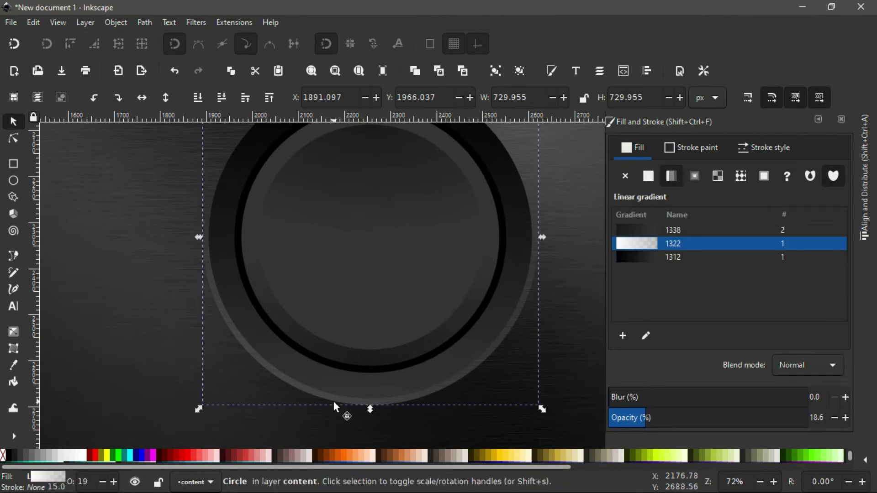
key(ctrl+shift+v)
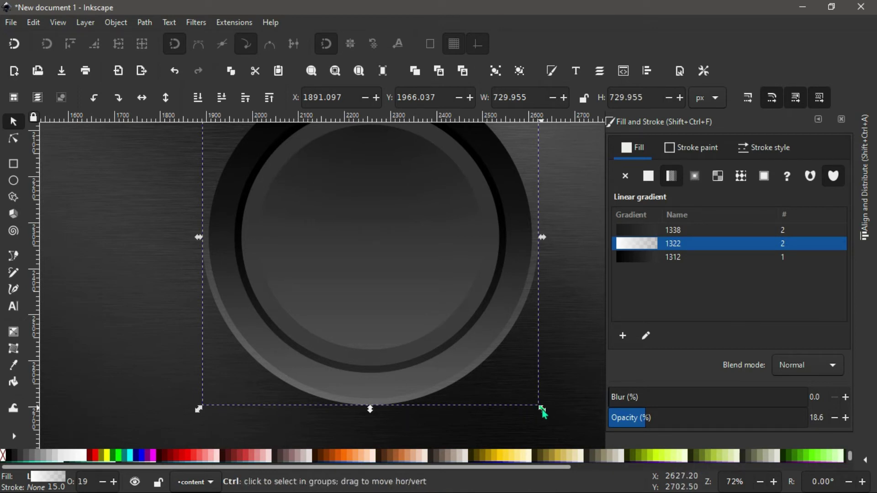
drag(543, 410, 490, 375)
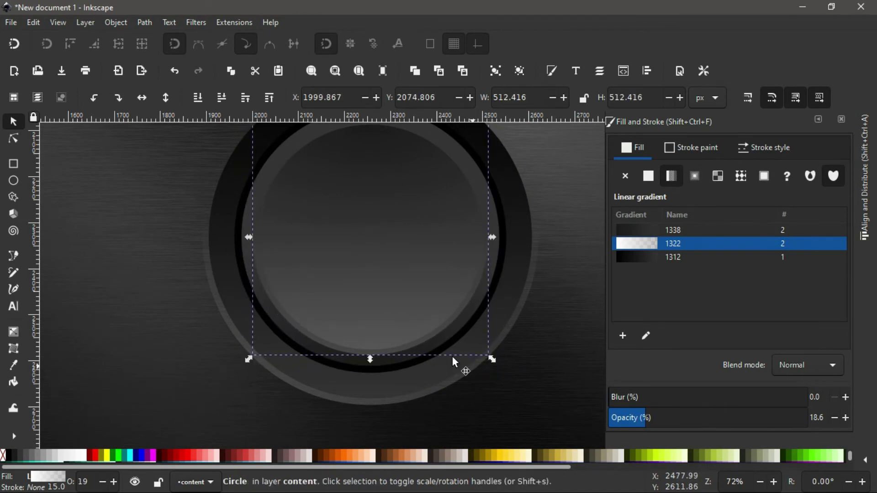
Lower the translucent copy beneath the innermost circle and shrink it about its centre to about 501 px
click(223, 99)
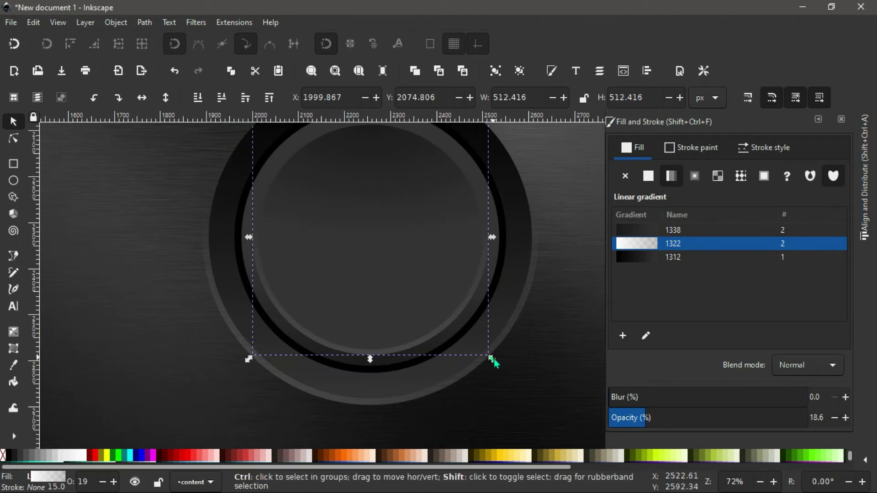
drag(493, 362, 493, 364)
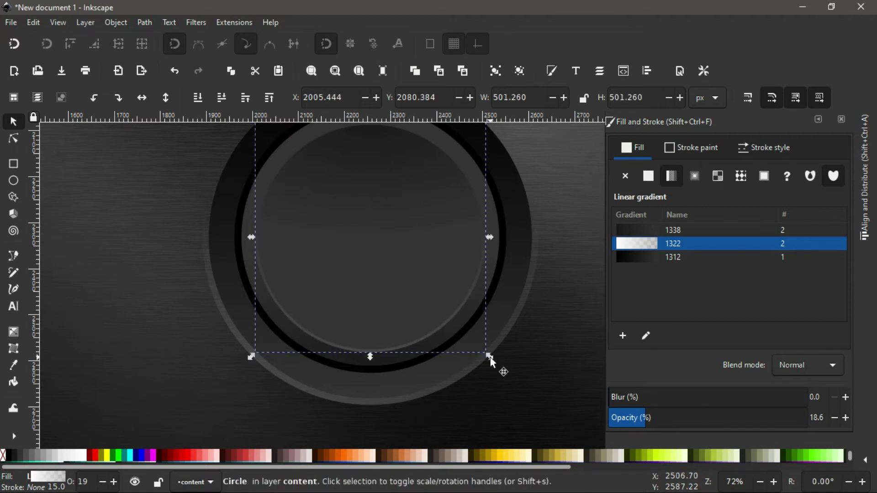
click(563, 268)
scroll(503, 286, up, 3)
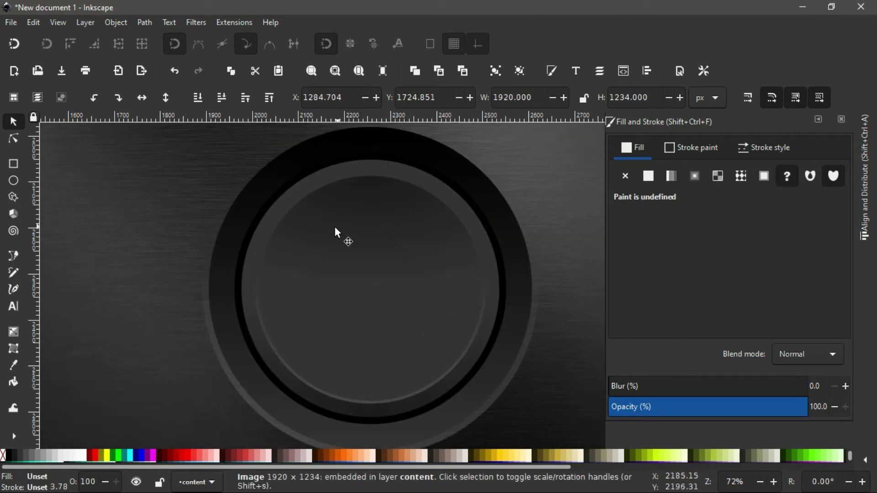
Turn the innermost circle into an unfilled white ring with a 15 px stroke, scaled about its centre to about 314 px without scaling the stroke
click(364, 275)
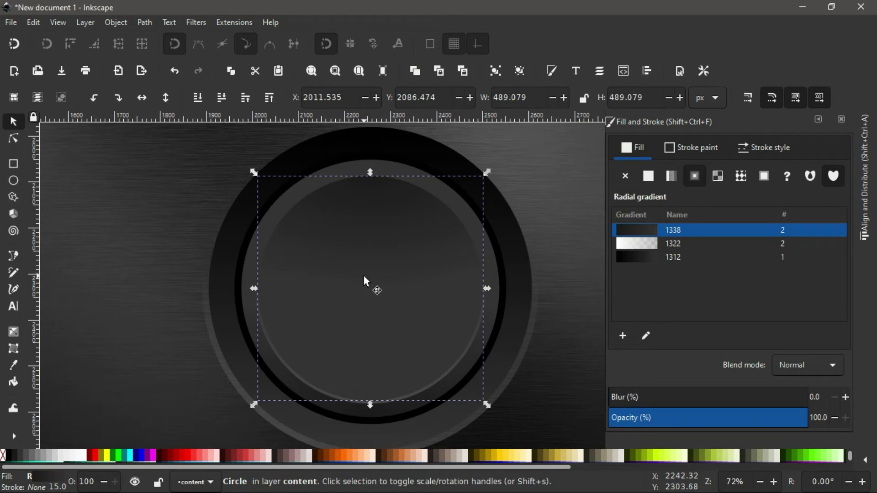
shift+click(85, 459)
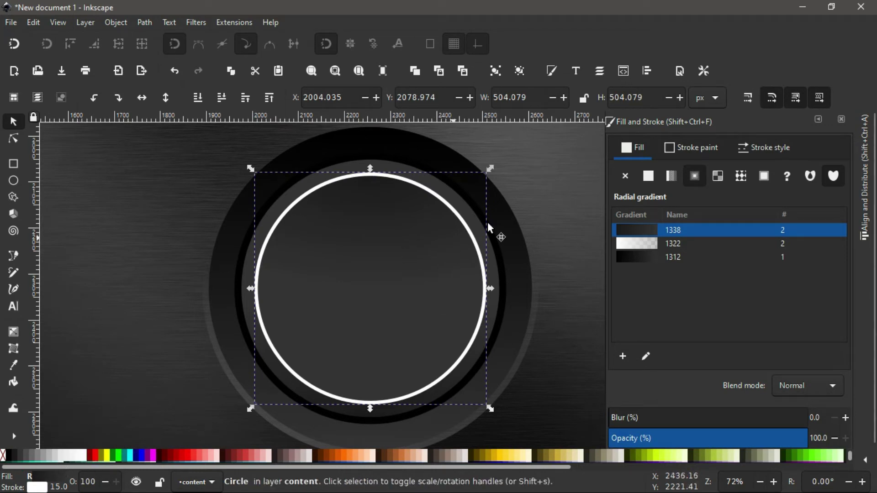
click(747, 98)
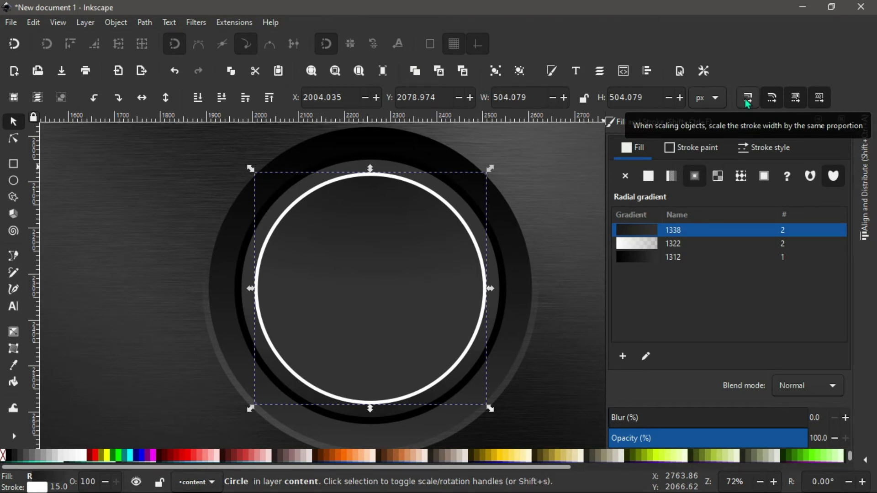
click(747, 97)
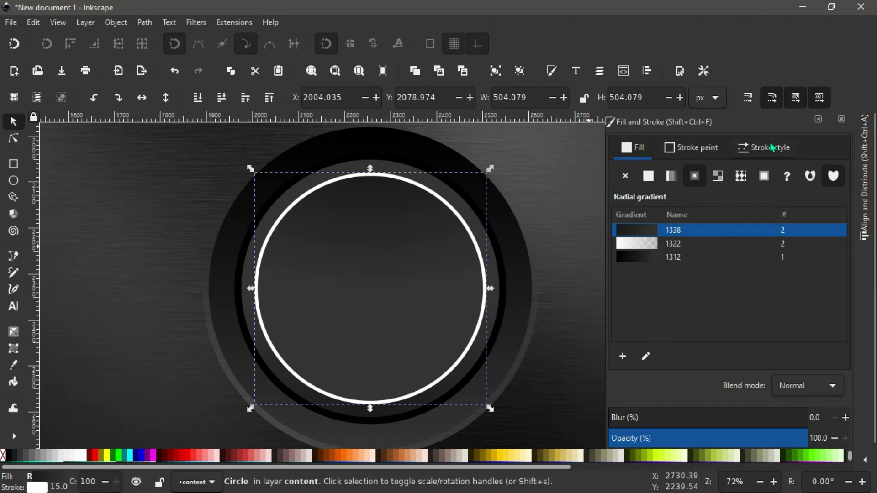
click(770, 148)
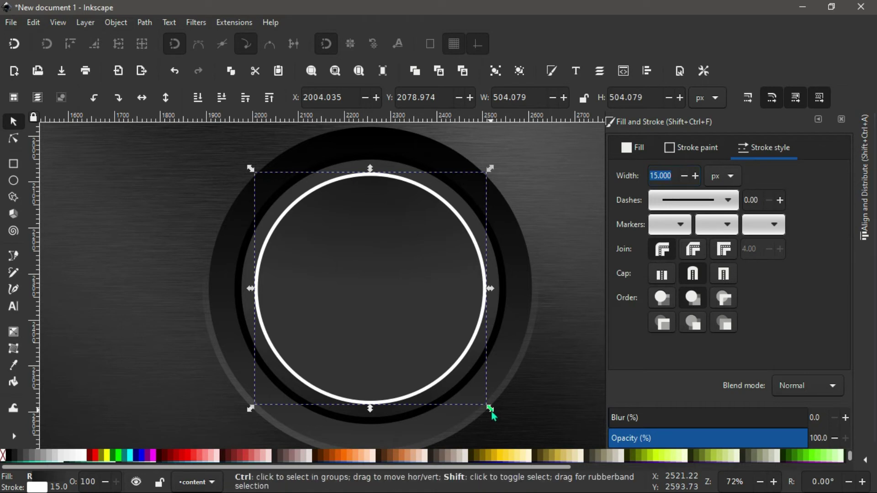
drag(493, 412, 449, 384)
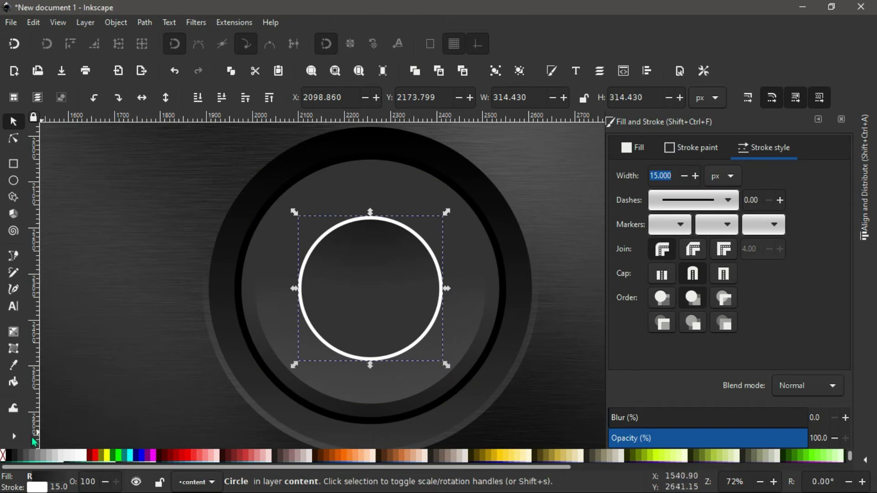
click(3, 457)
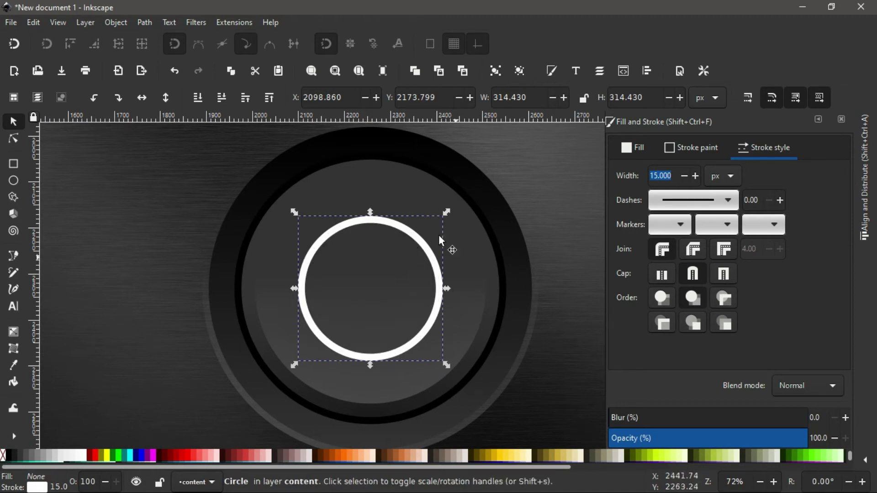
Convert the white ring's stroke to a path and scale it about its centre to about 295 px
click(145, 23)
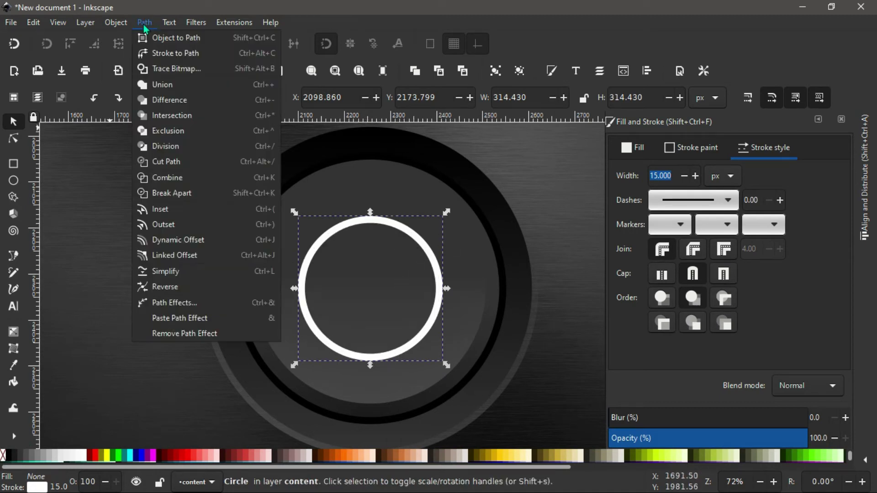
click(170, 56)
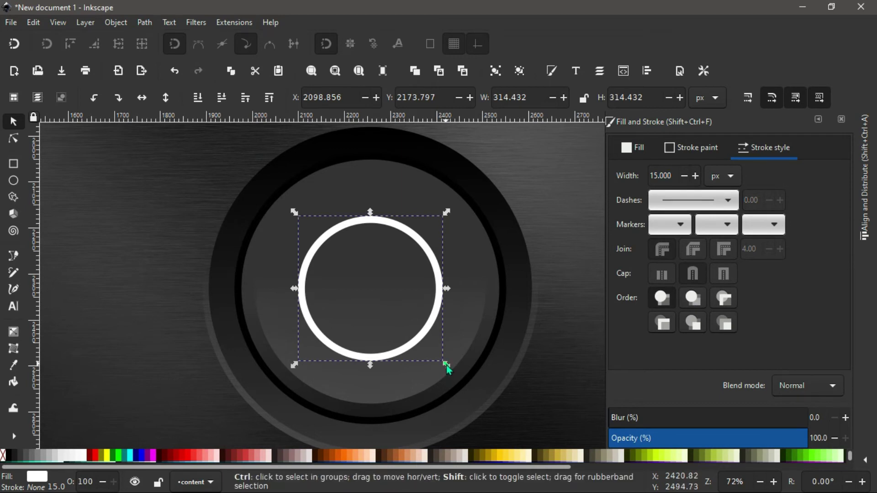
drag(446, 366, 443, 368)
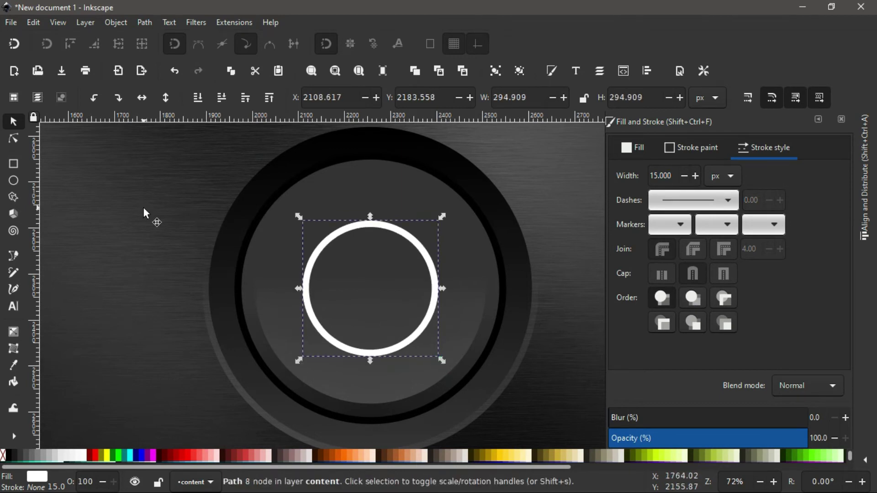
key(Tab)
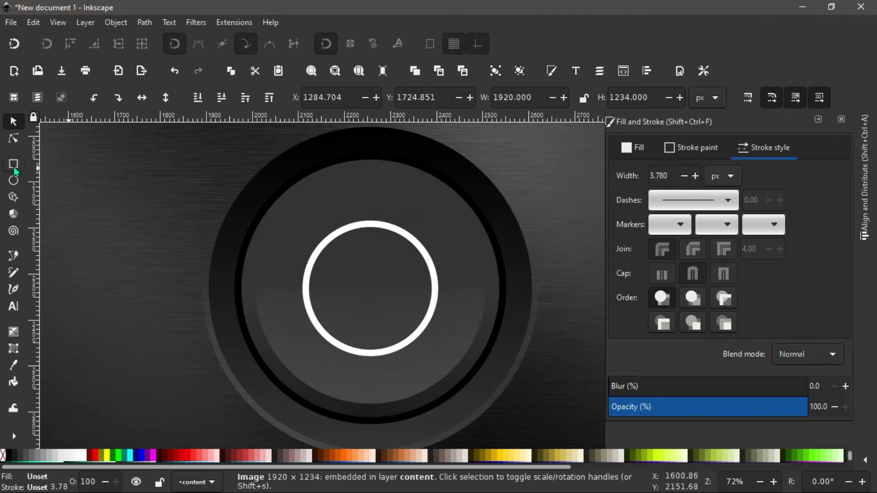
Draw a tall, narrow rectangle about 86 × 431 px on the metal background beside the button
click(14, 168)
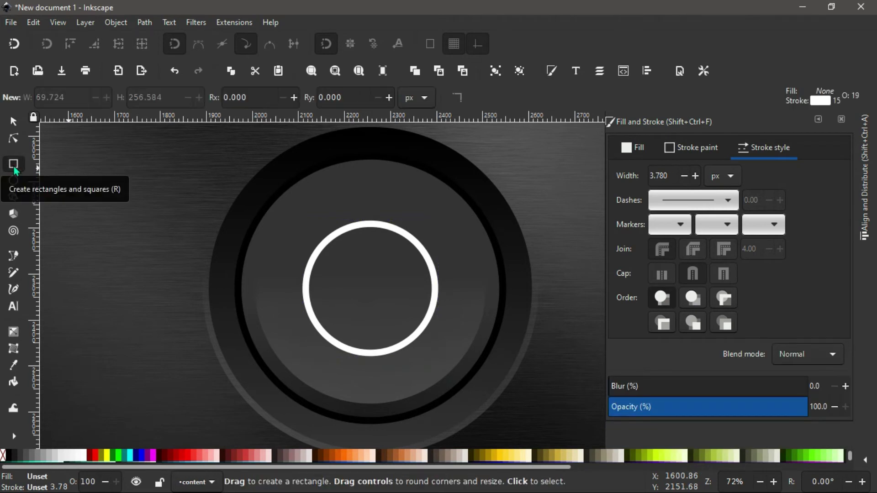
drag(101, 166, 115, 193)
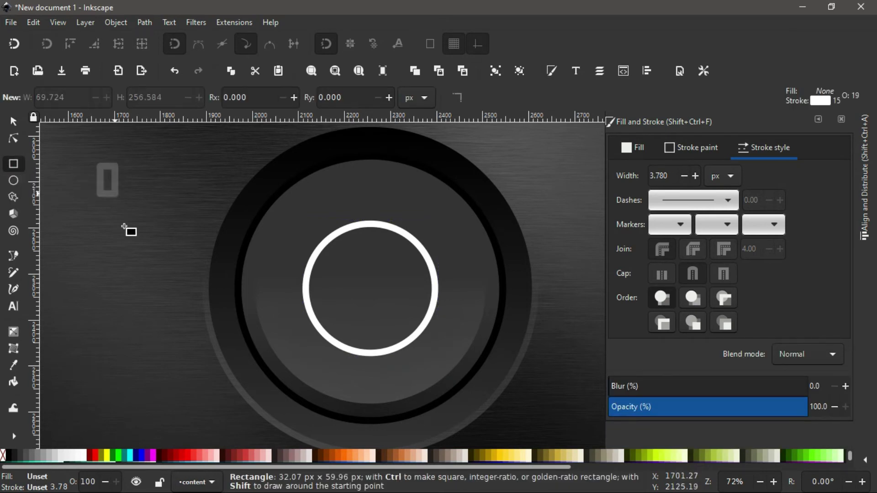
drag(124, 227, 133, 358)
click(13, 121)
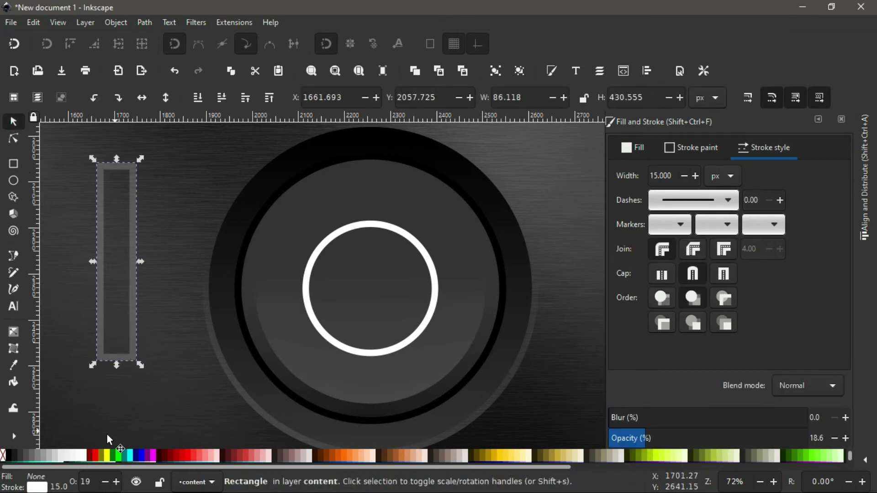
Fill the tall rectangle with white, remove its stroke, and set its opacity to 100%
click(84, 462)
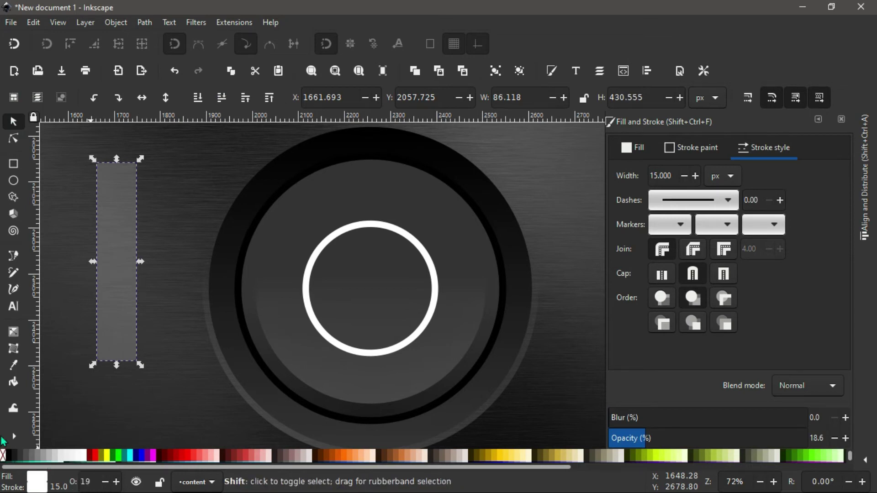
shift+click(3, 462)
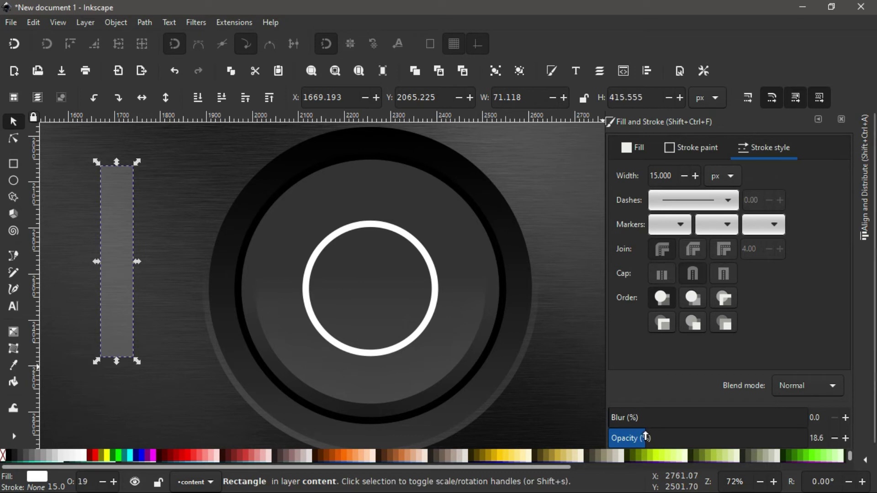
drag(643, 438, 807, 438)
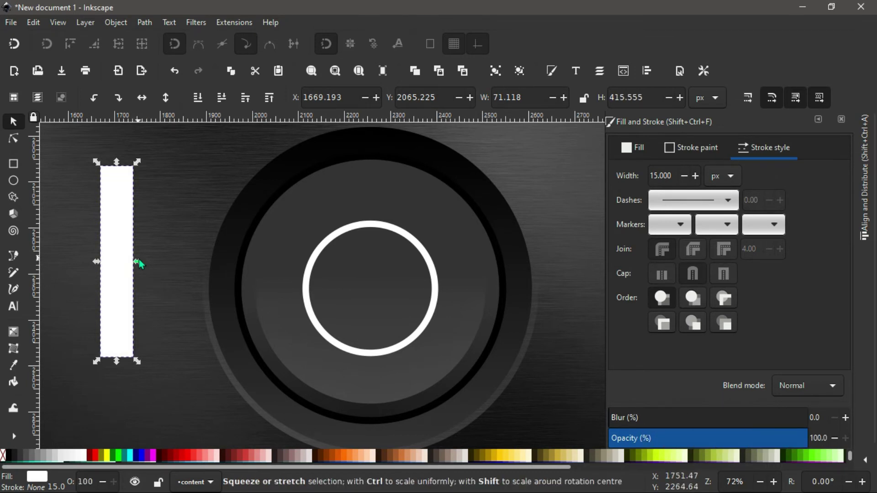
Resize the white rectangle to about 31 × 197 px and move it across the top of the white ring
drag(133, 263, 126, 263)
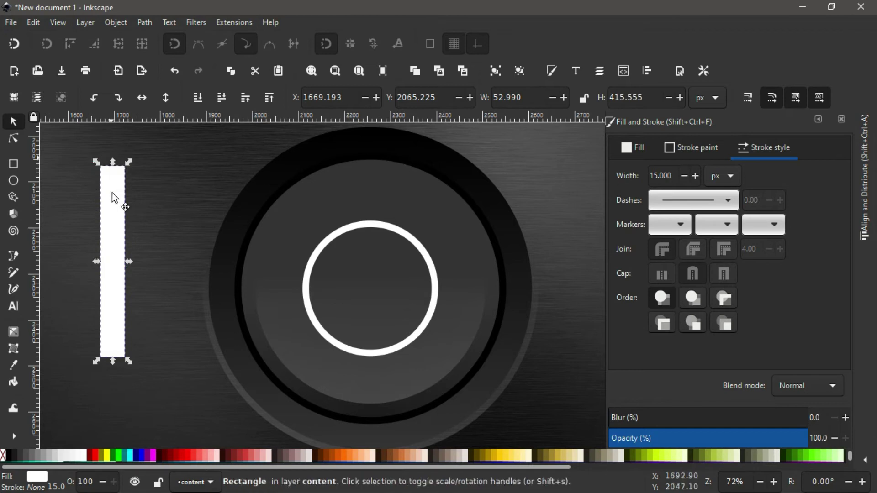
drag(113, 193, 114, 228)
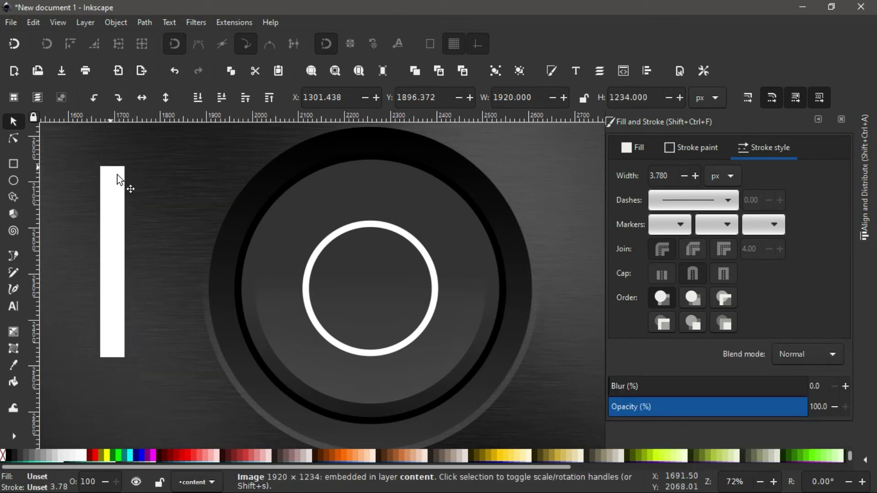
click(117, 174)
drag(114, 166, 122, 268)
drag(127, 314, 119, 312)
drag(113, 276, 367, 226)
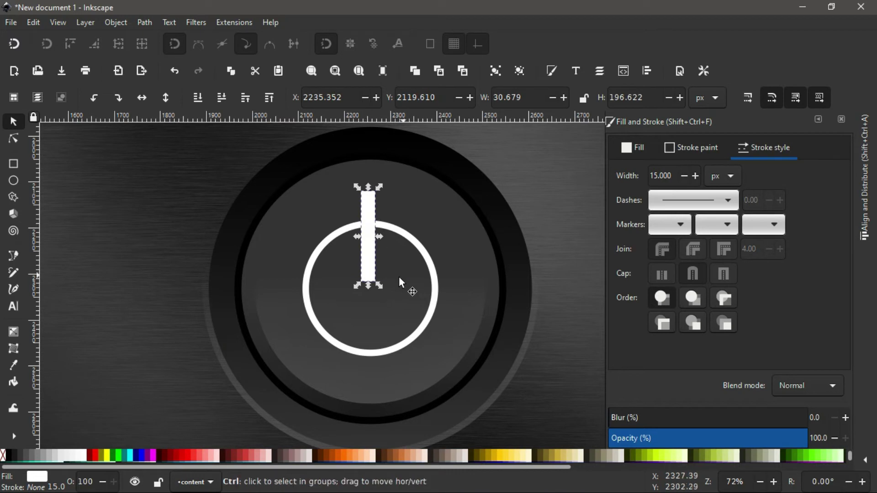
Shrink the white bar to about 29 × 141 px and position it across the ring's top edge
ctrl+scroll(397, 274, up, 1)
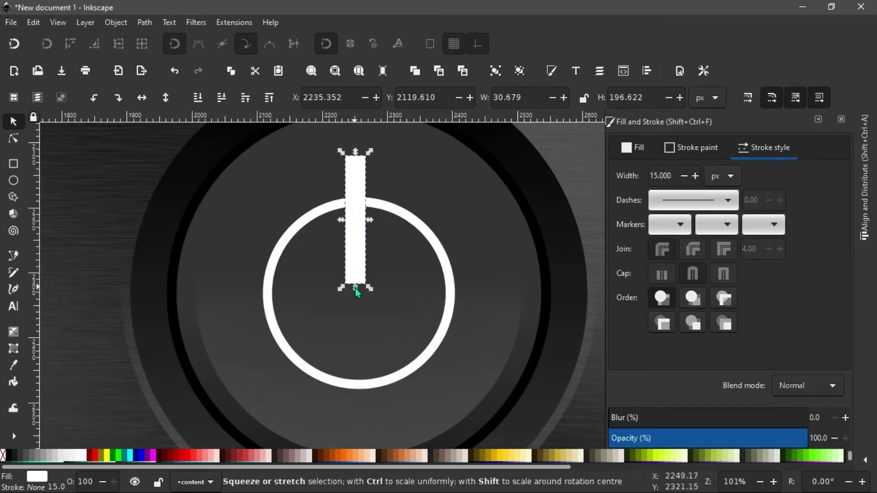
drag(357, 289, 358, 251)
drag(356, 205, 354, 229)
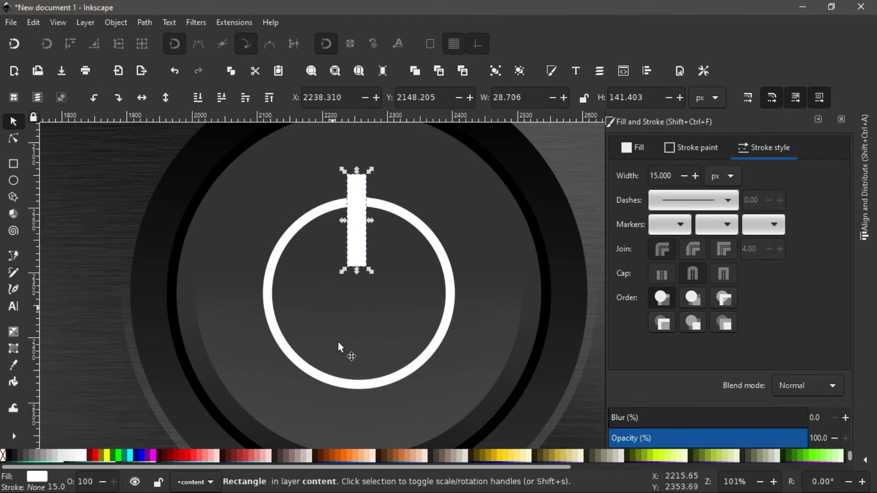
Set the white ring path's stroke width to 20 px
click(325, 379)
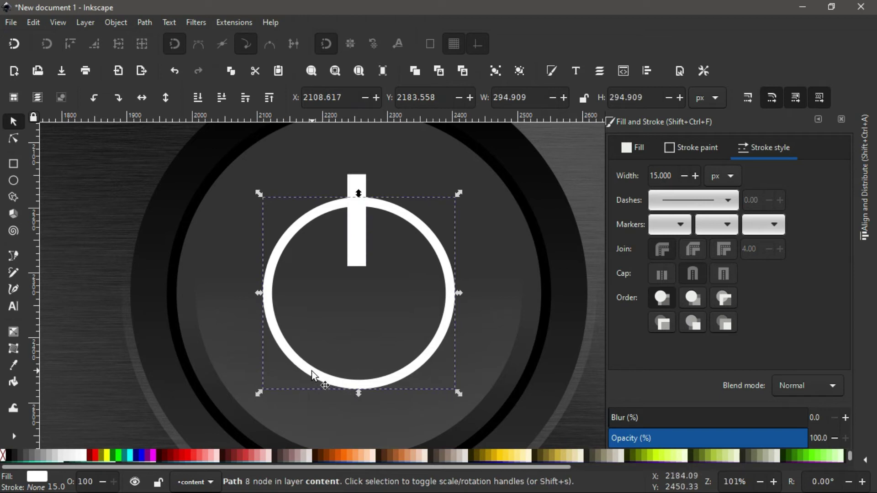
click(662, 175)
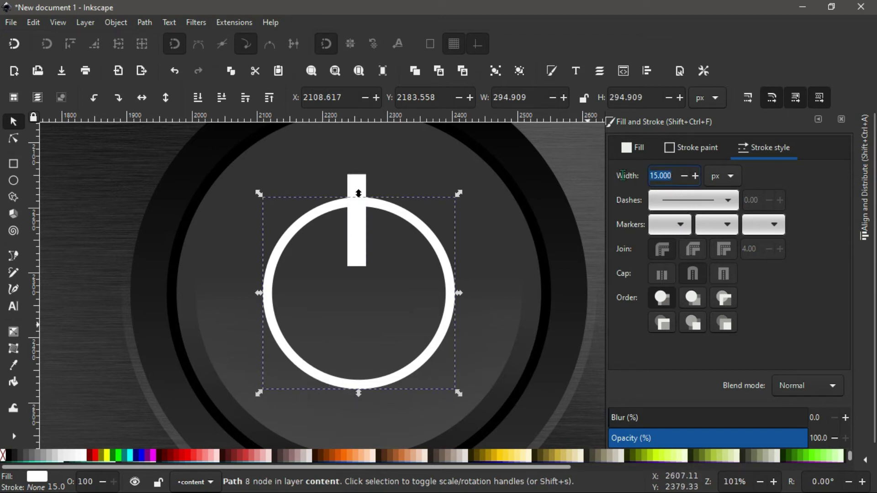
text(20)
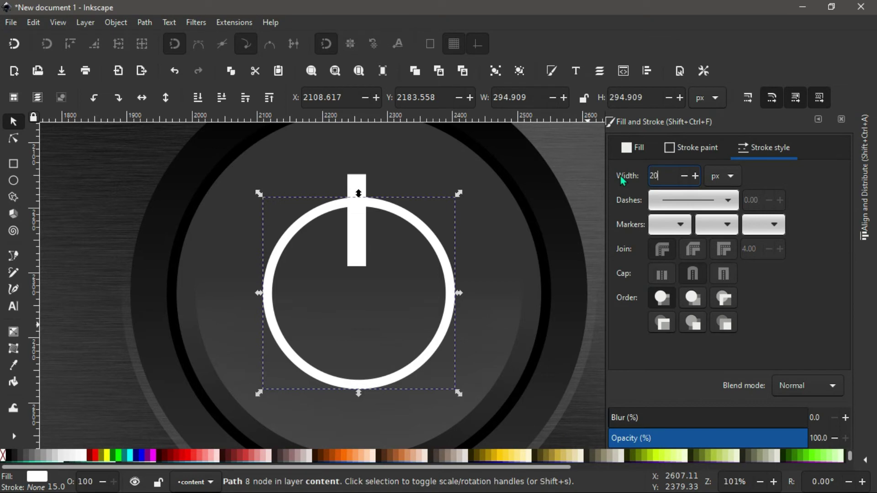
key(Return)
Center the white bar horizontally on the white ring, aligning relative to the last selected object
click(355, 243)
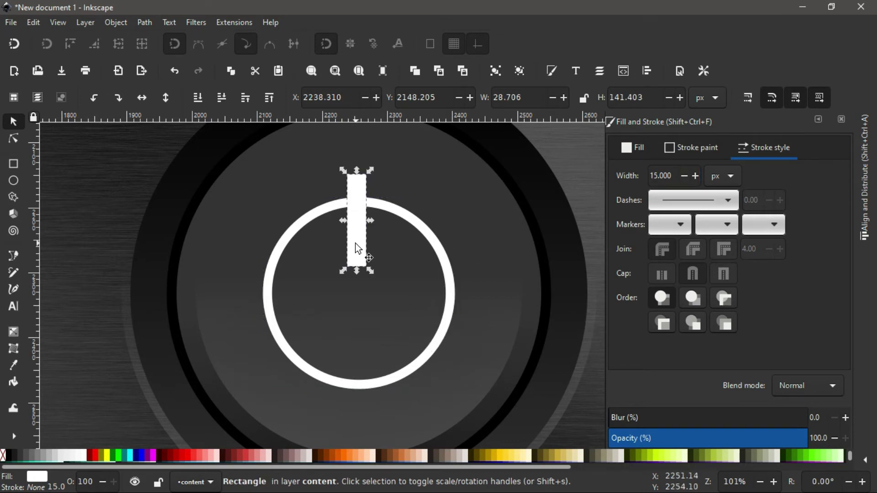
shift+click(432, 232)
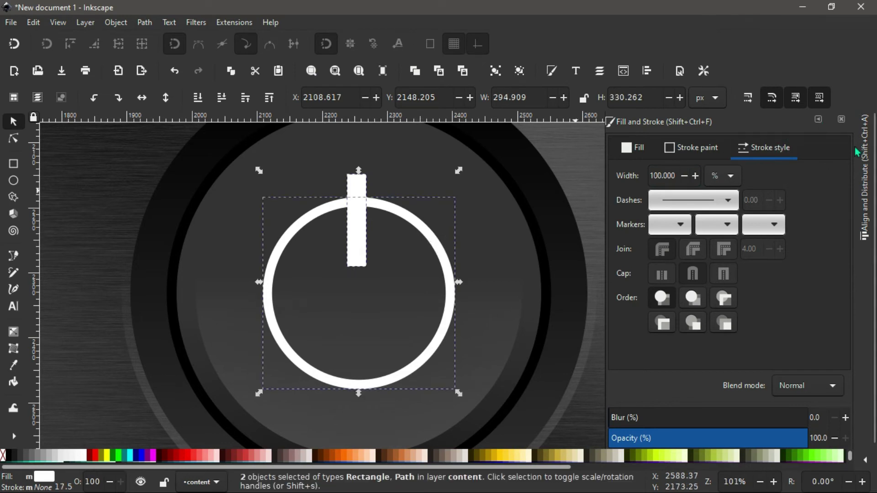
click(818, 120)
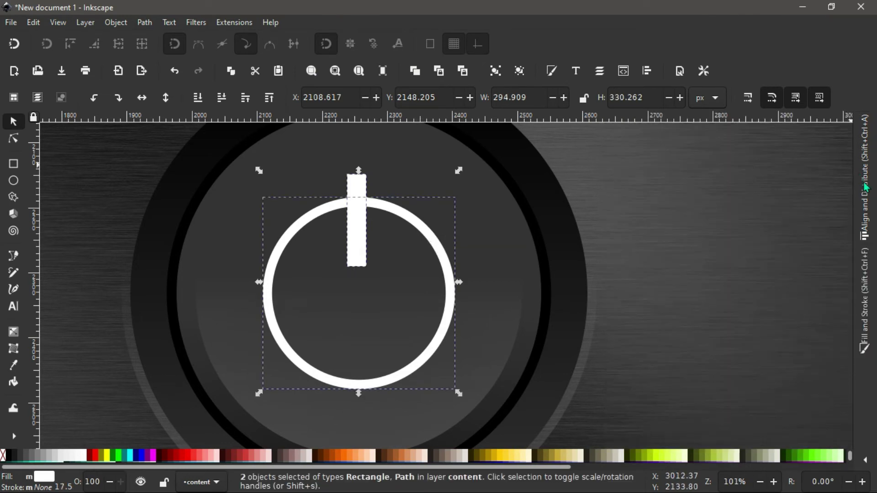
click(865, 189)
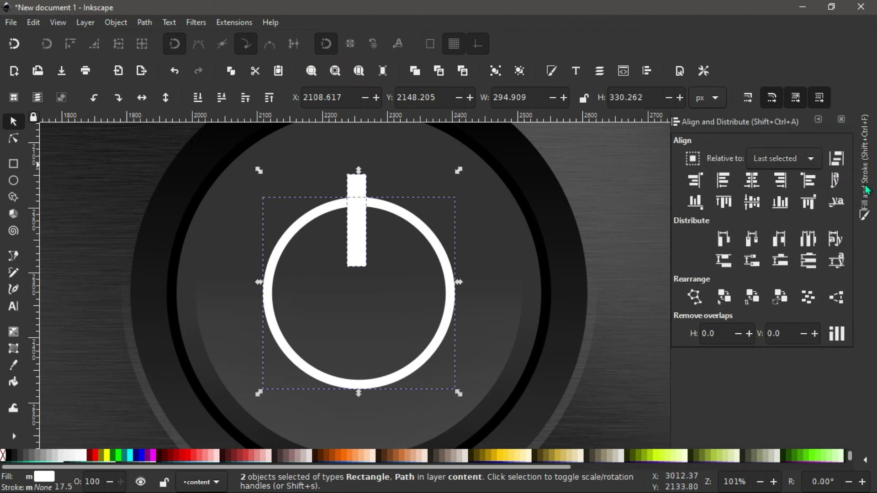
click(752, 186)
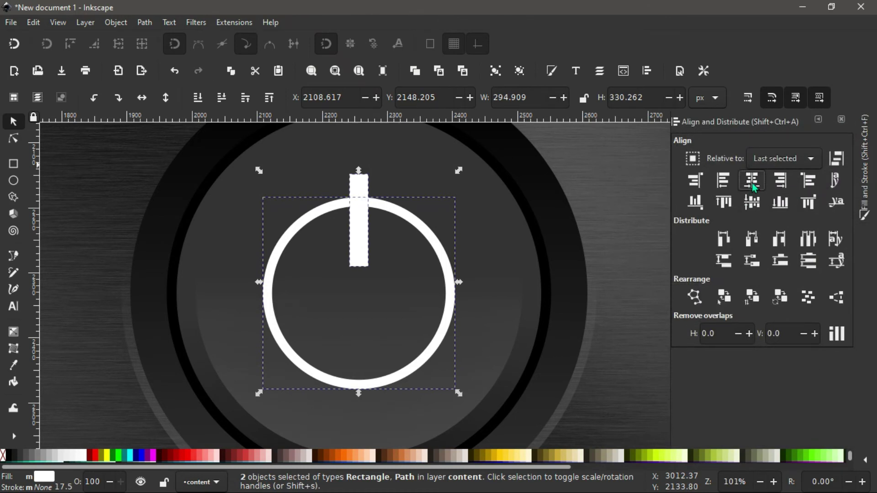
click(637, 234)
Duplicate the white bar, fill the copy with mid-grey, and widen it to about 72 px
click(359, 243)
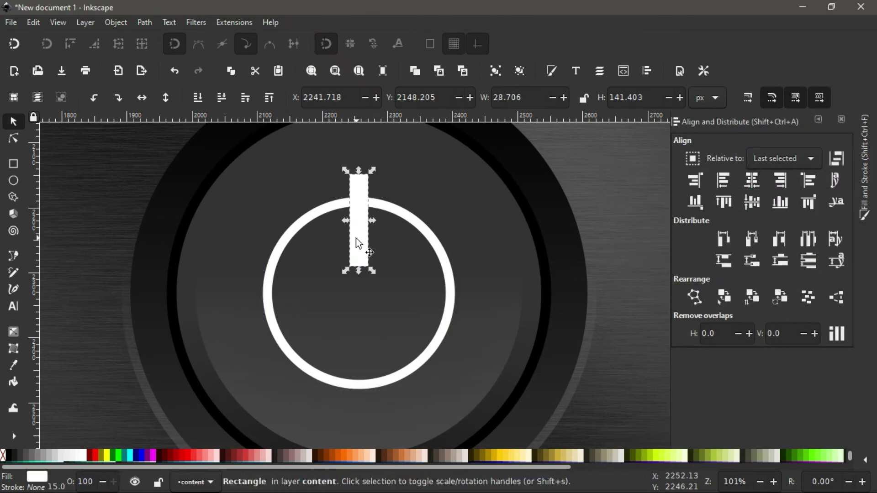
key(ctrl)
click(31, 453)
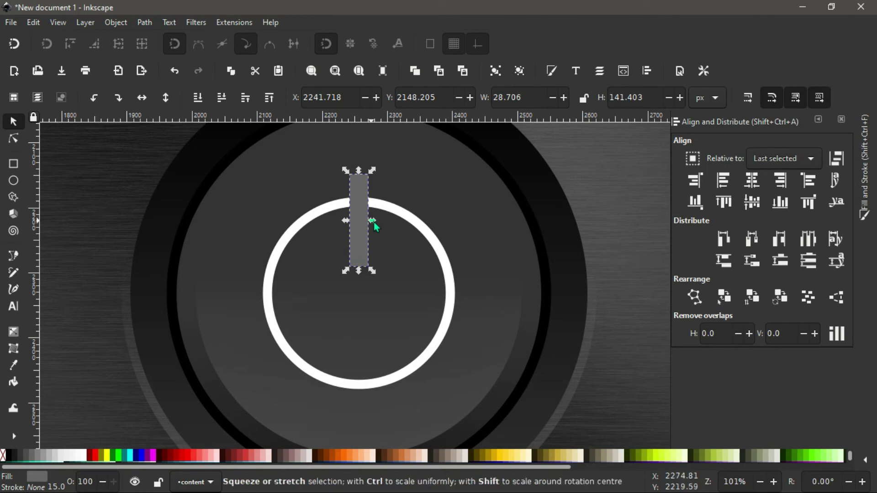
drag(373, 221, 401, 224)
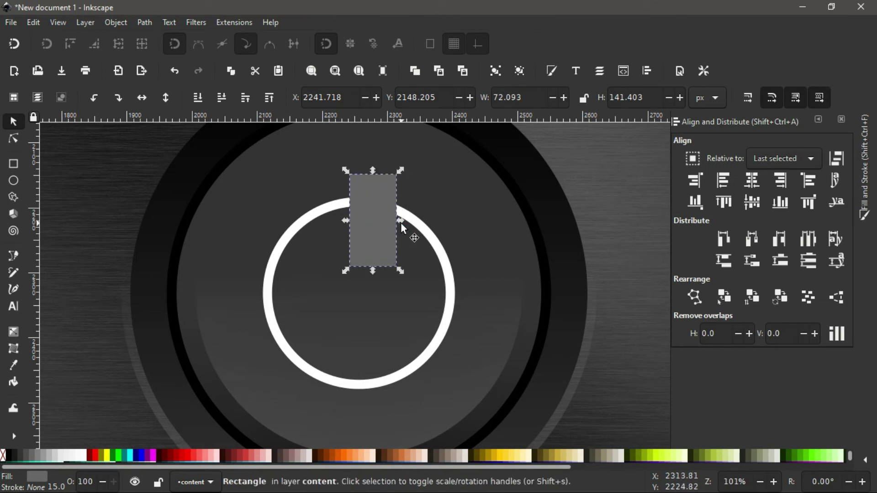
Center the wide grey rectangle horizontally on the white ring
shift+click(428, 235)
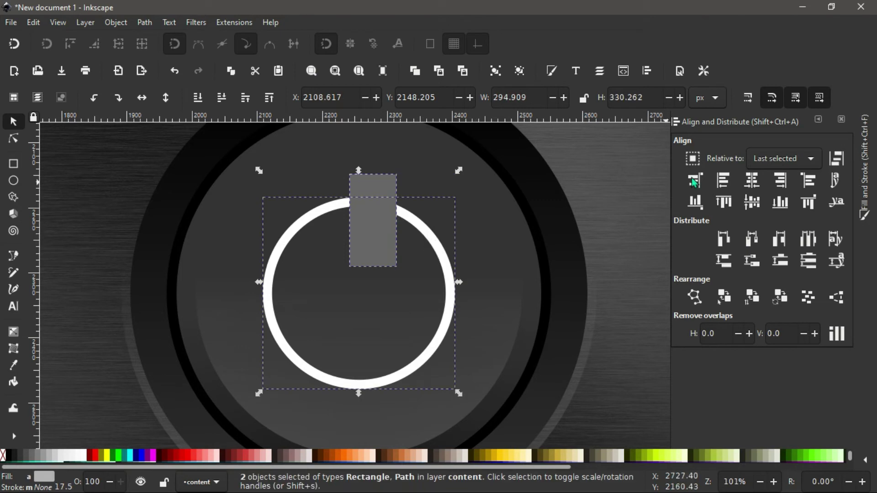
click(752, 181)
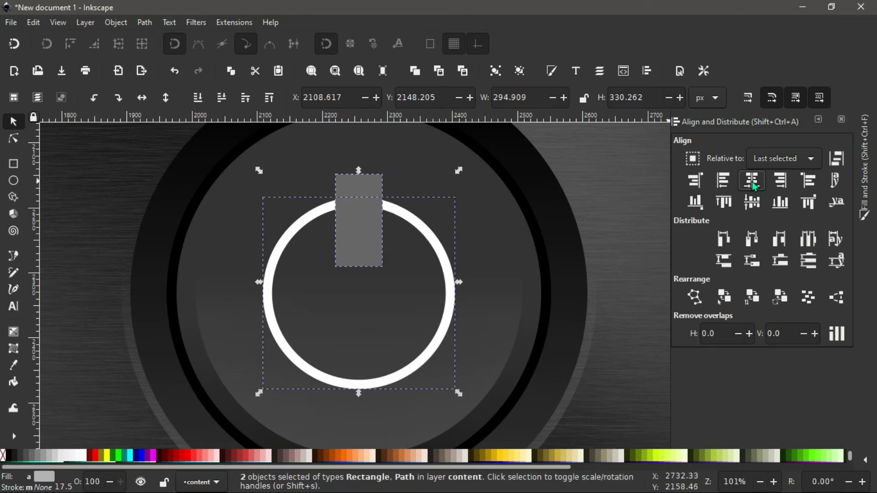
click(596, 171)
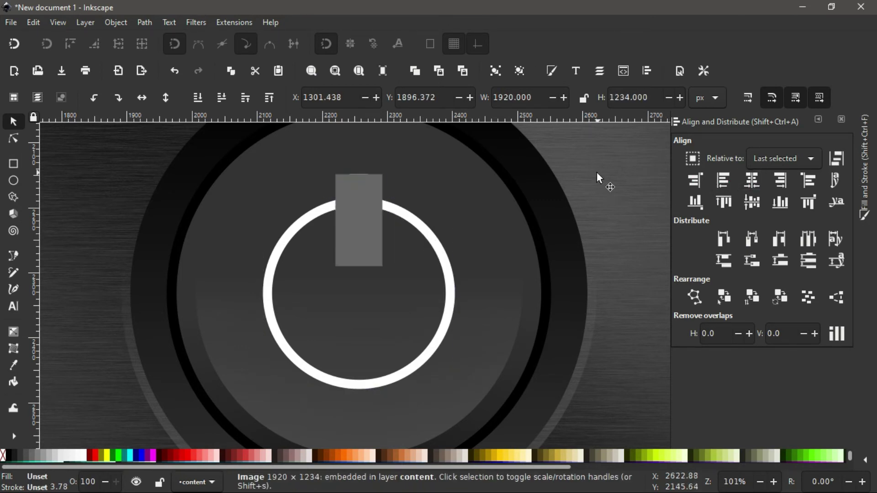
Lower the grey rectangle behind the white bar and subtract it from the ring with Difference
click(354, 219)
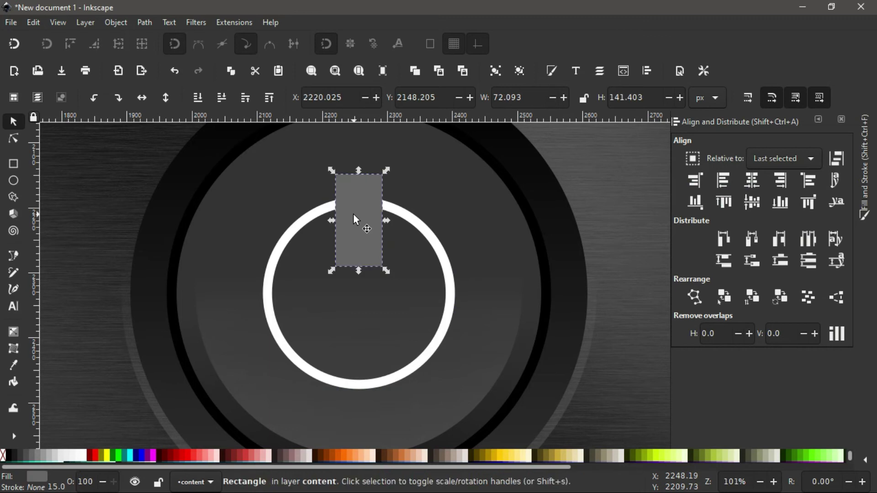
click(222, 98)
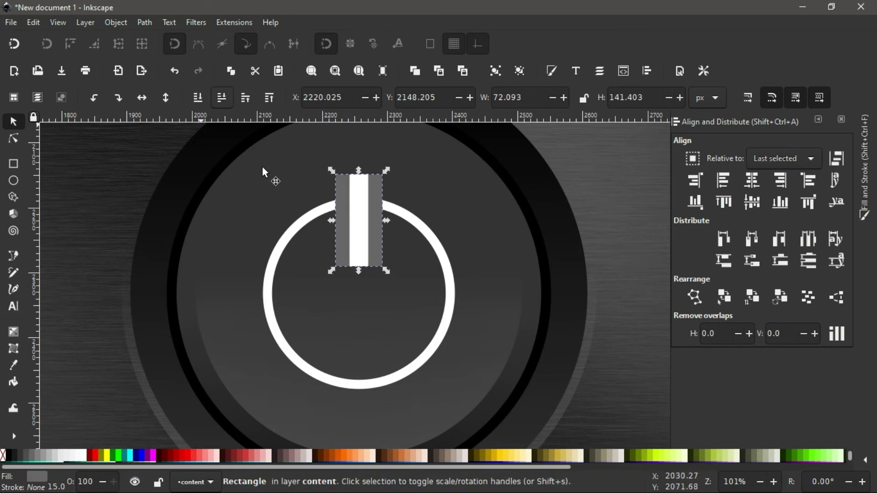
shift+click(288, 236)
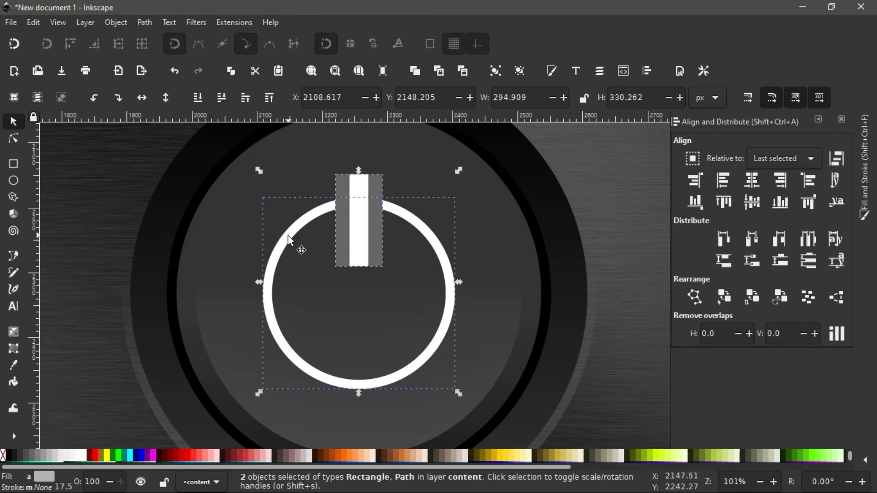
click(144, 23)
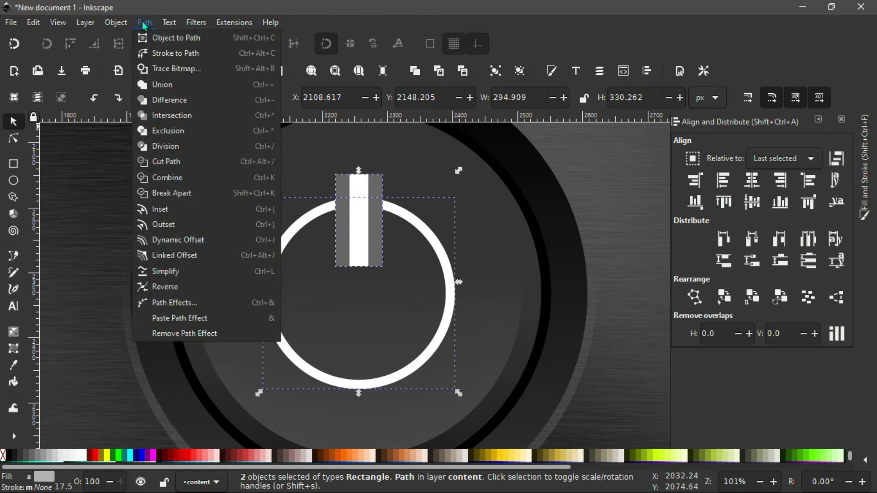
click(163, 103)
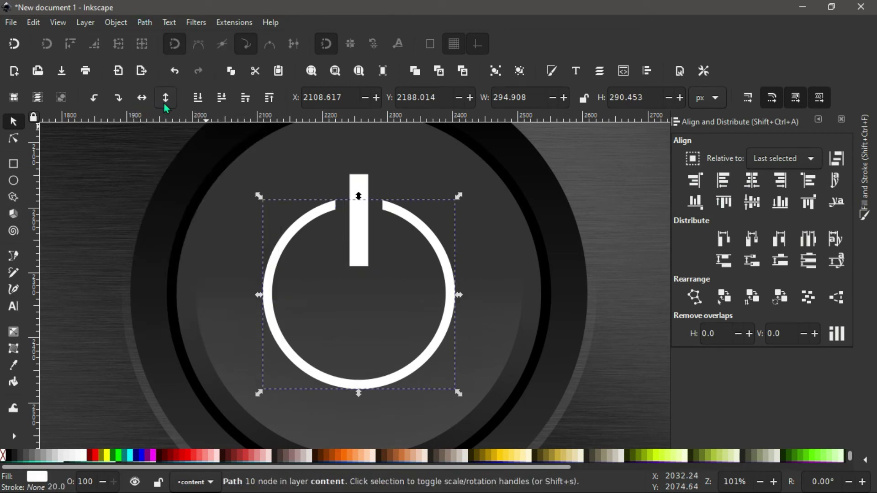
Move the white bar down about 16 px and join it with the open ring using Union
click(356, 232)
drag(355, 230, 355, 244)
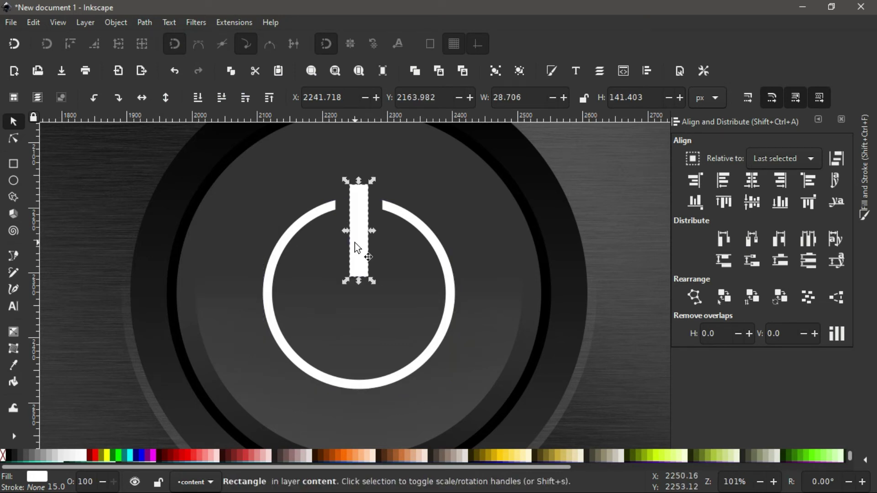
shift+click(301, 224)
click(147, 26)
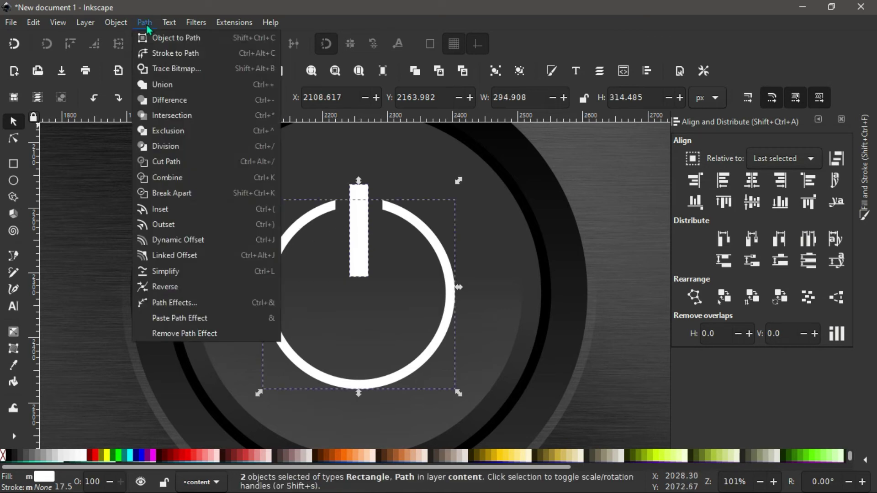
click(167, 87)
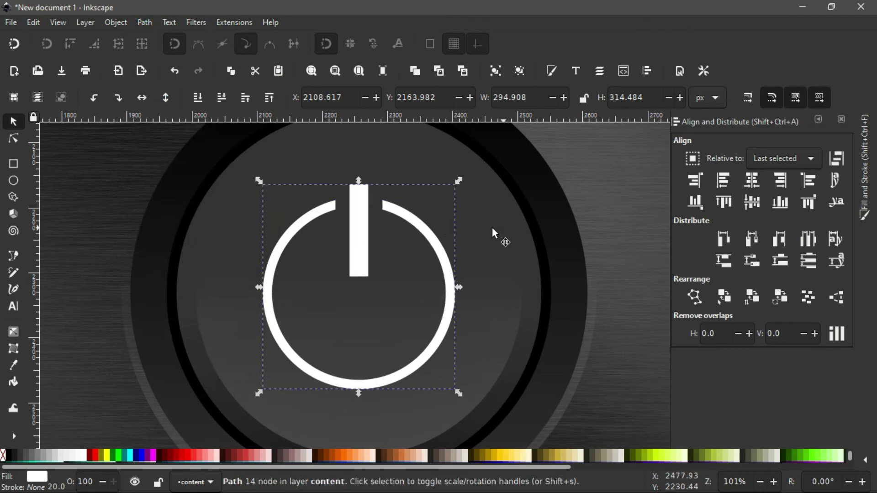
click(478, 258)
scroll(479, 258, down, 1)
click(621, 254)
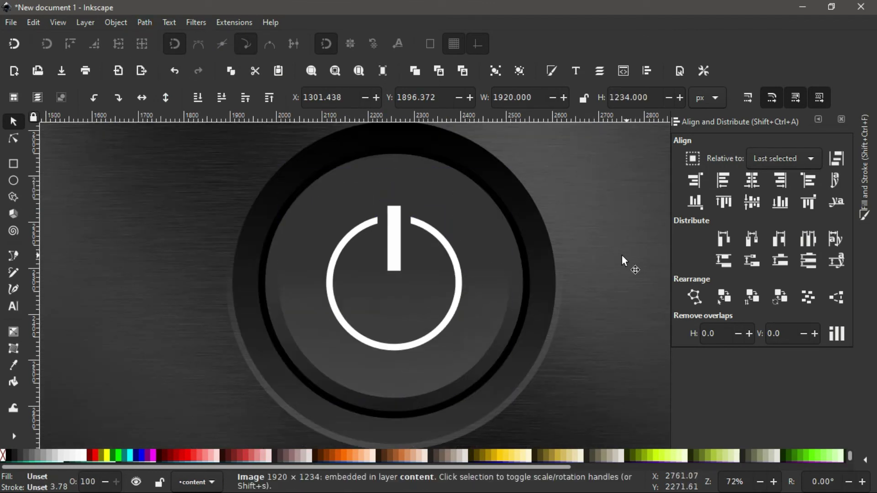
Change the fill of the blurred black circle around the button face to a linear gradient
scroll(299, 292, down, 3)
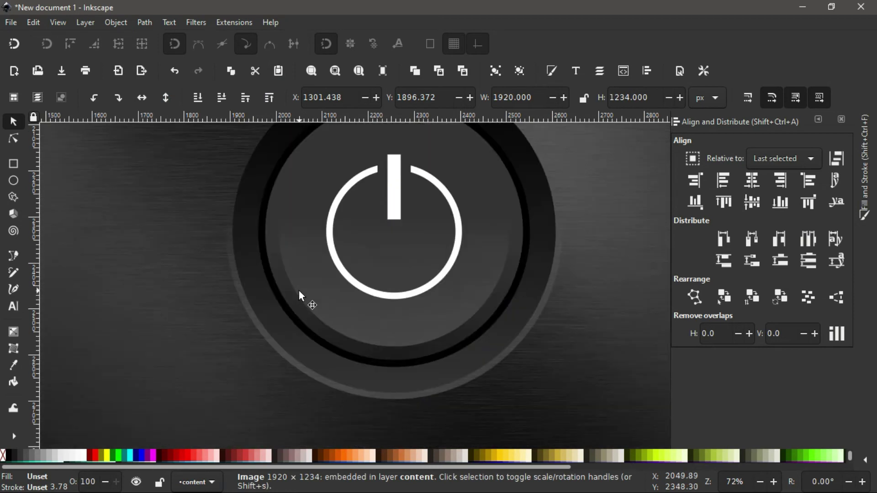
drag(475, 279, 419, 317)
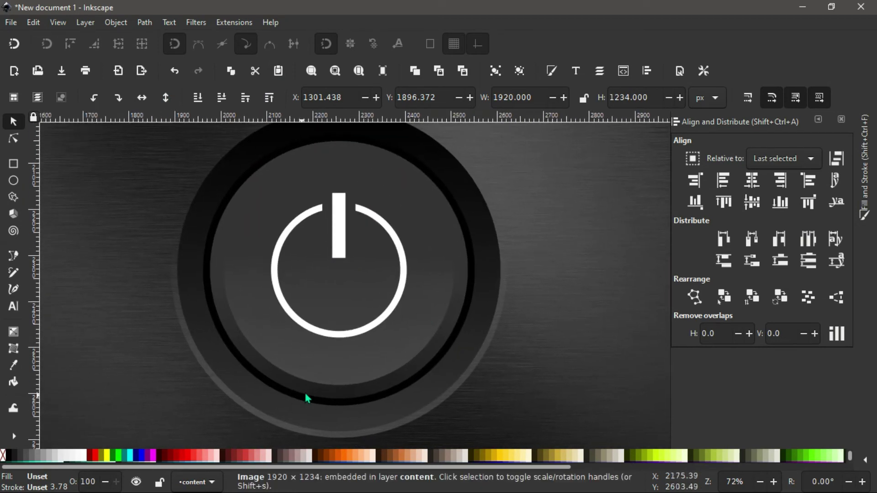
ctrl+scroll(308, 395, up, 2)
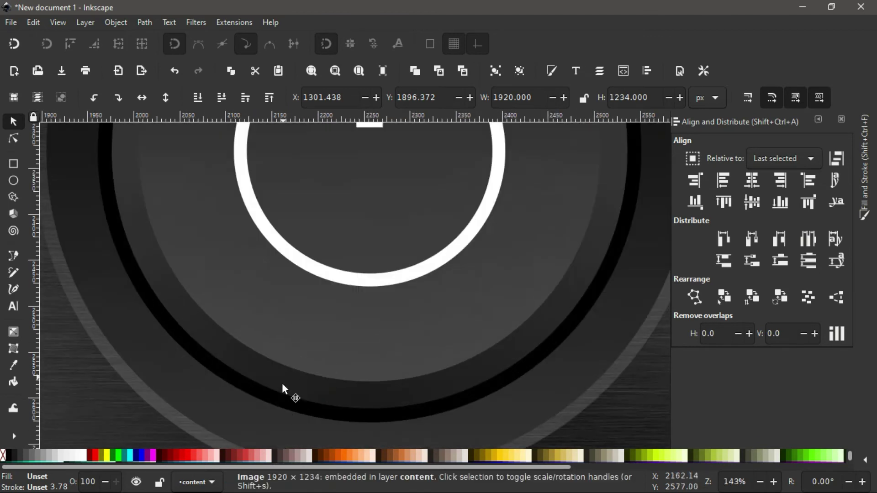
click(222, 377)
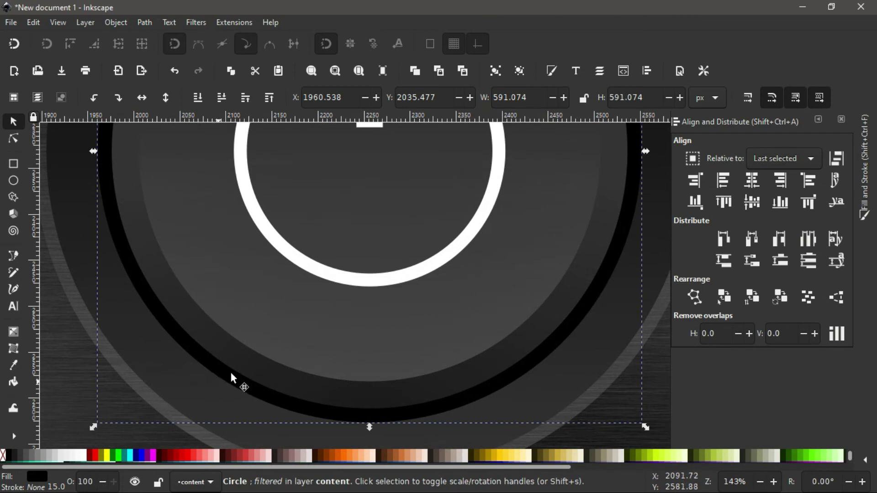
click(818, 121)
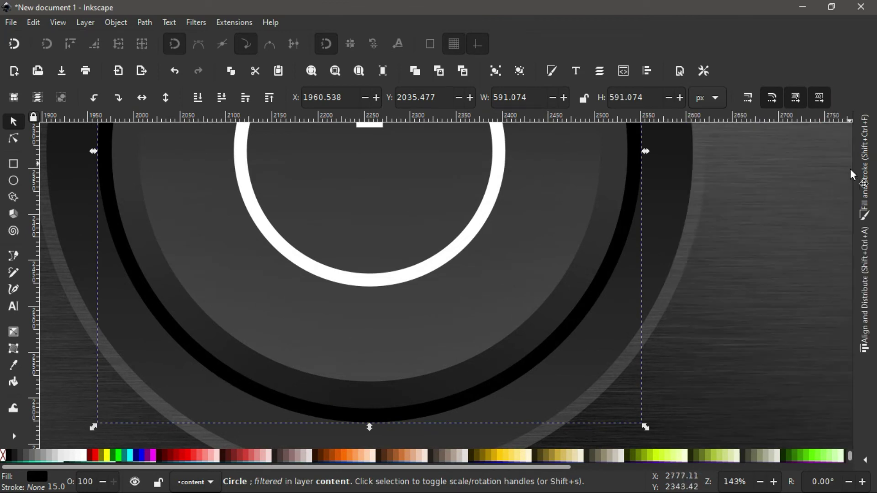
click(866, 179)
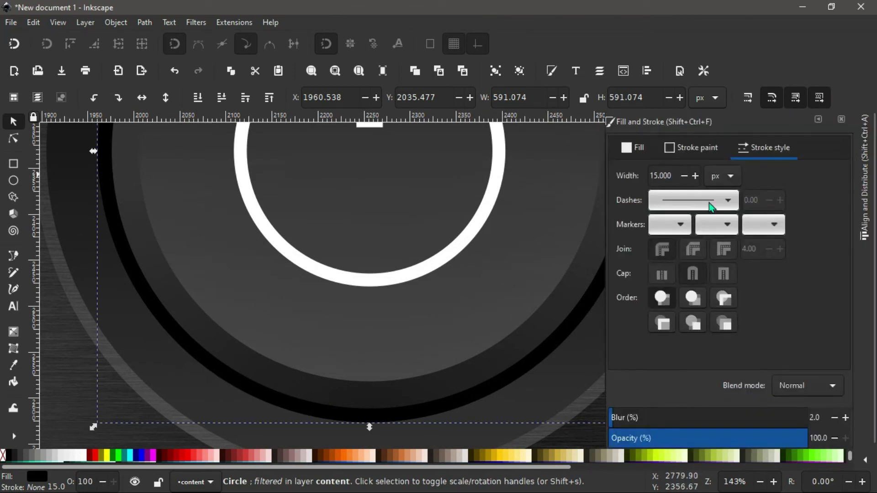
click(637, 148)
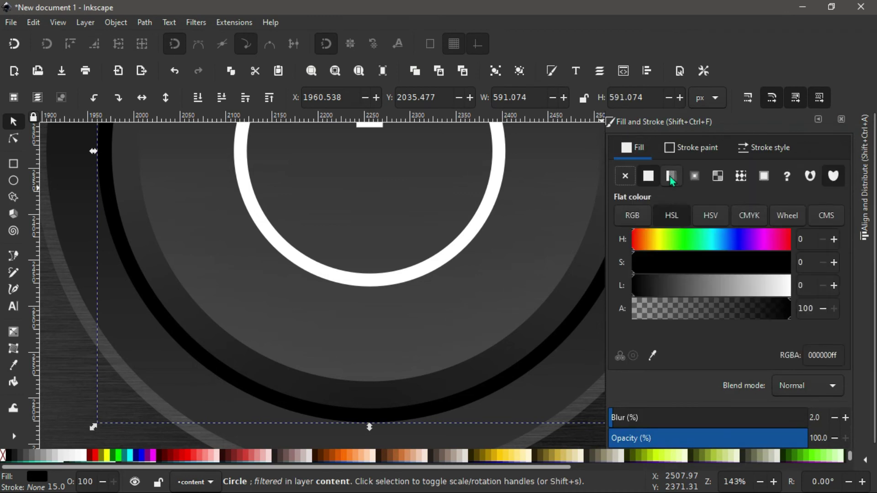
click(671, 177)
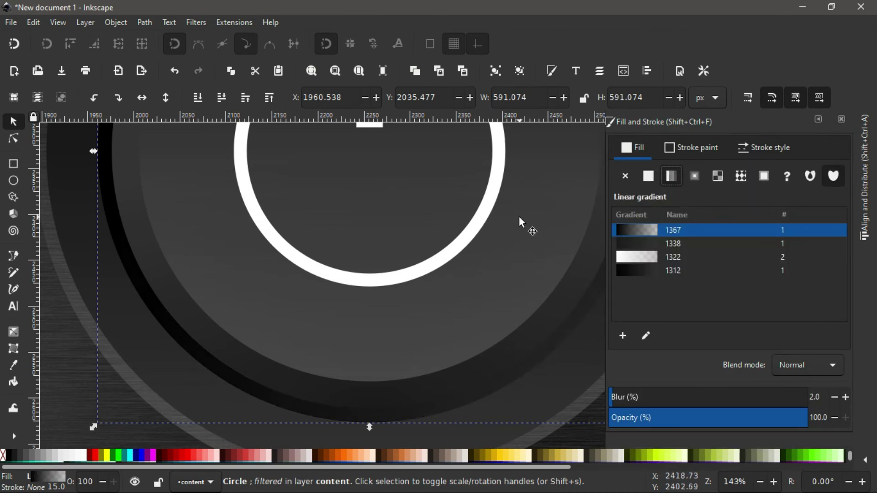
Color the circle's gradient from orange #FF7F2A at its left stop to opaque red #FF2A2A at its right stop
ctrl+scroll(520, 219, down, 2)
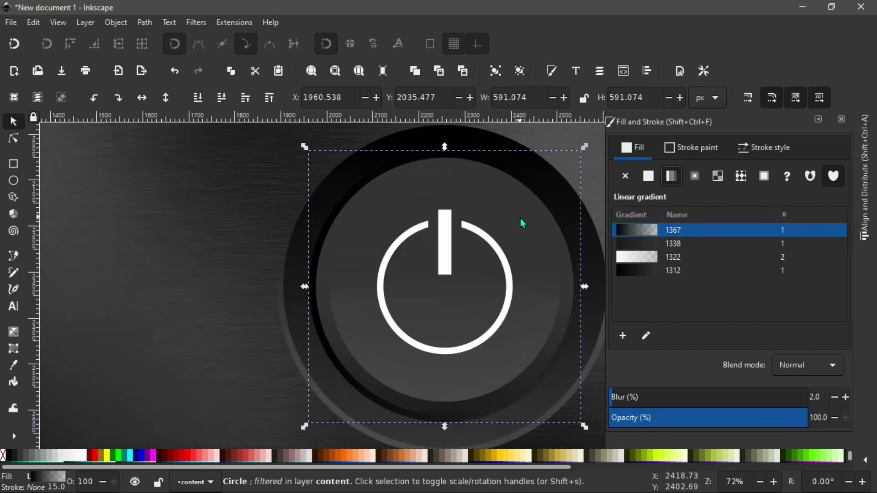
scroll(451, 227, right, 5)
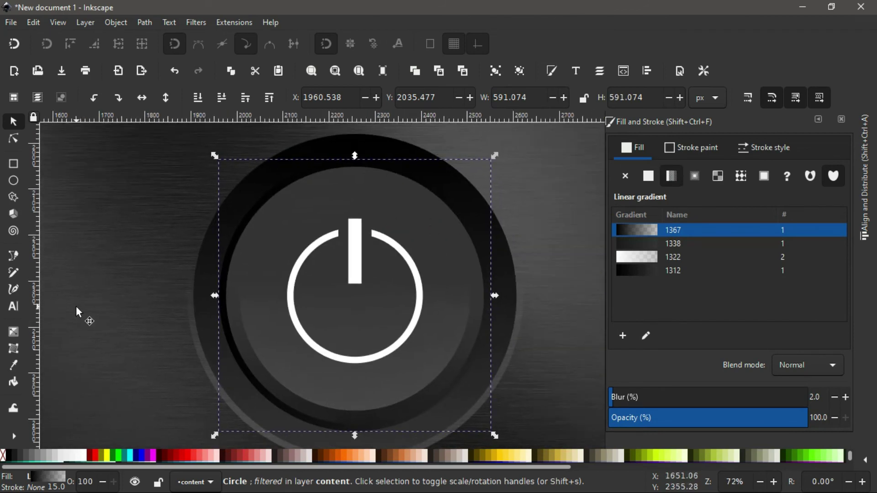
click(13, 332)
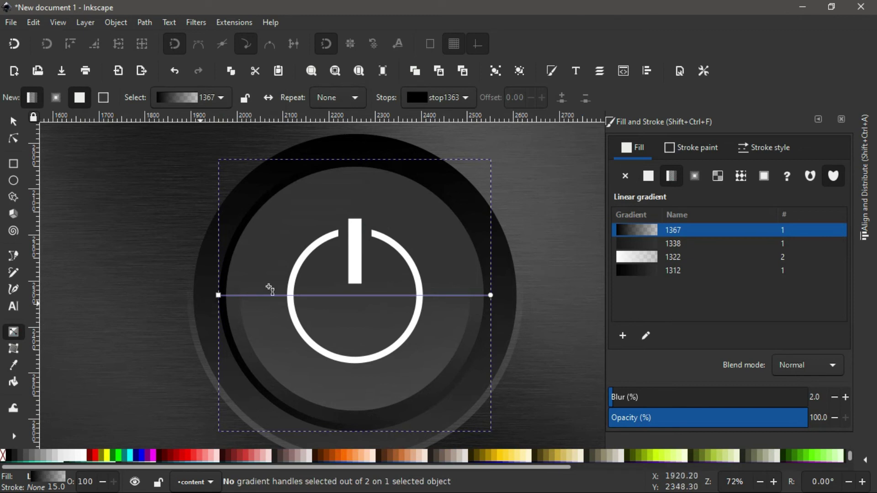
click(219, 296)
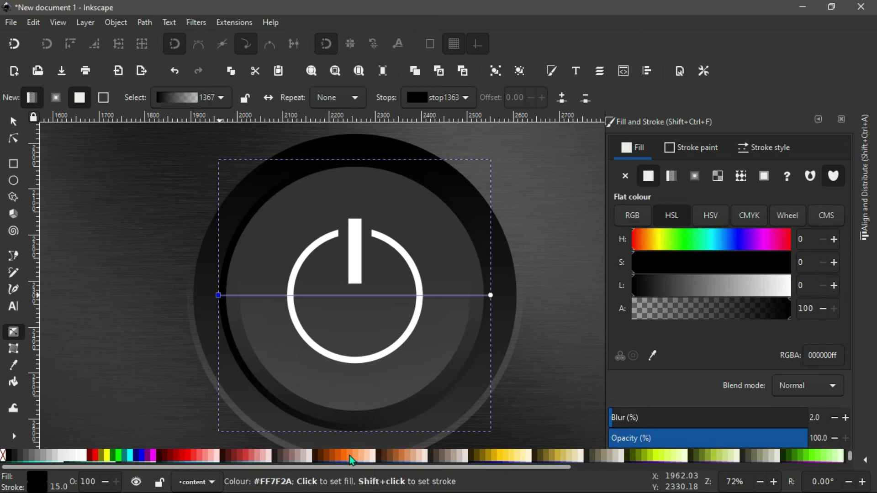
click(350, 458)
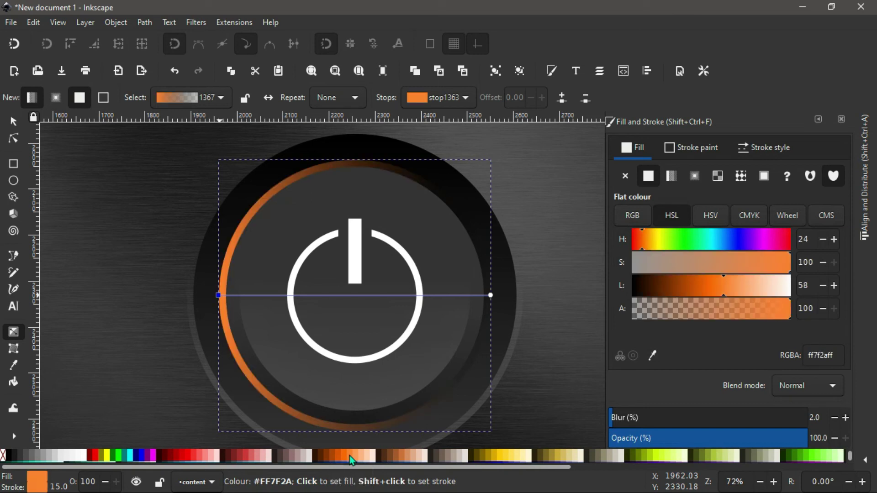
click(491, 296)
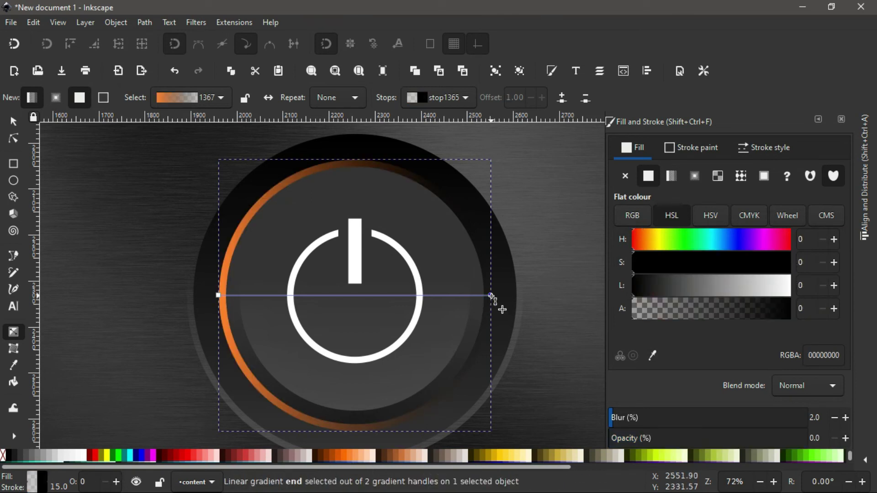
click(191, 453)
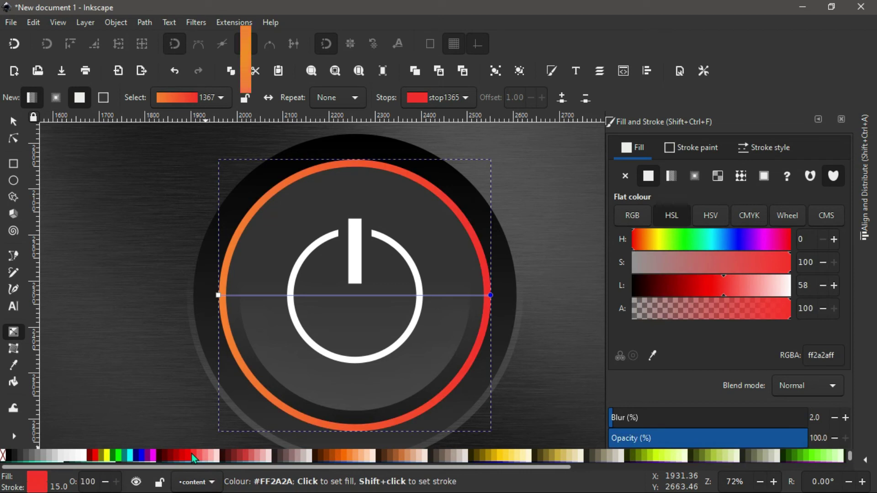
Reorient the ring circle's linear gradient vertically, with the orange stop at the circle's bottom edge and the red stop at its top
key(s)
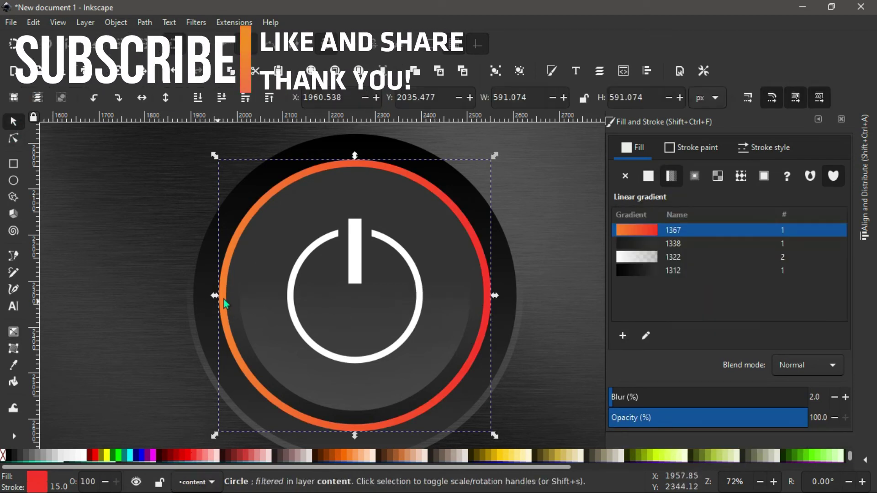
click(14, 333)
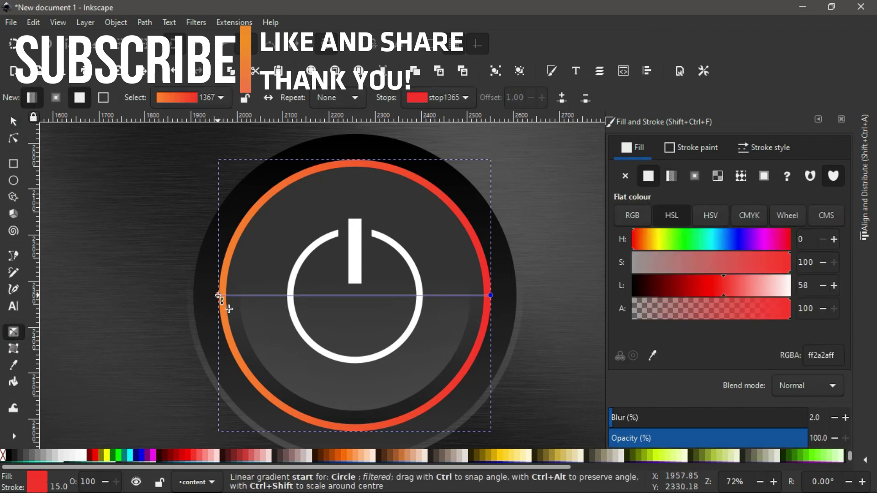
drag(219, 295, 351, 431)
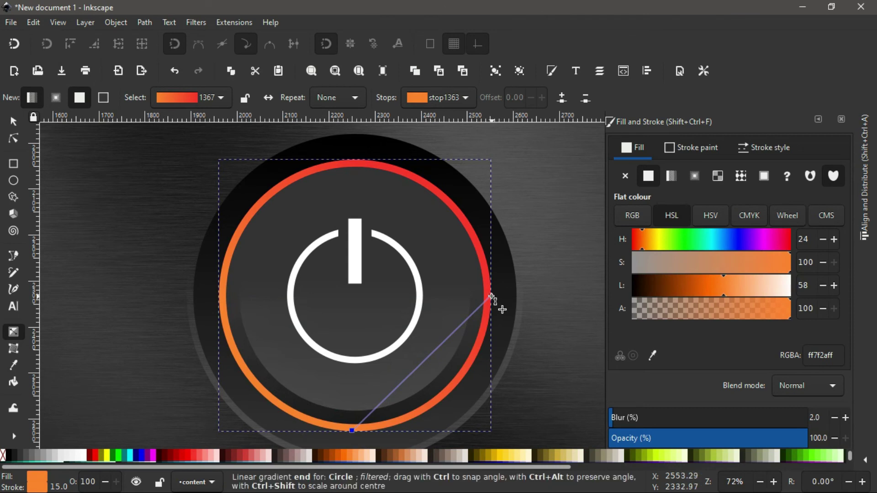
drag(491, 297, 352, 159)
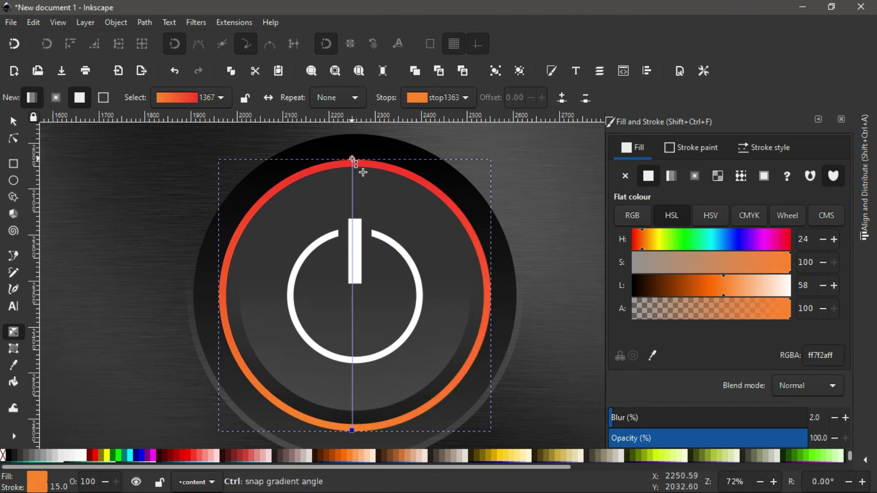
click(13, 121)
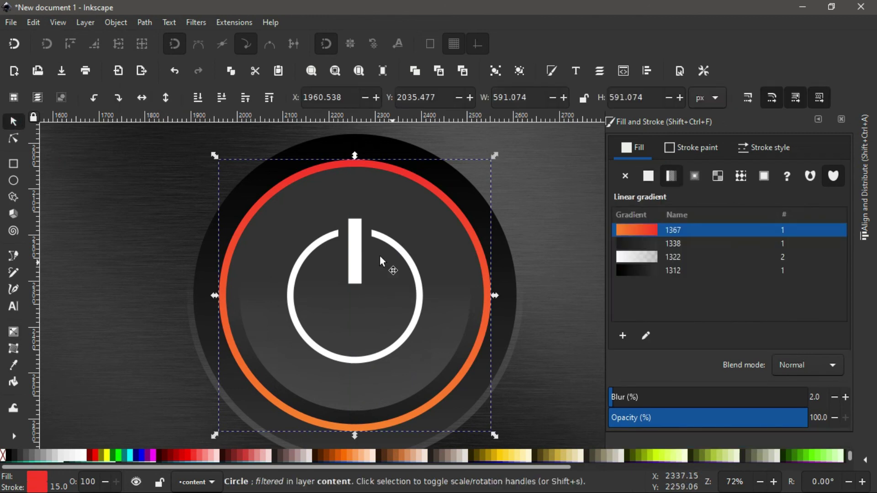
Fill the white power symbol with a linear gradient from orange #FF6600 at its left stop to opaque red #FF2A2A at its right stop
click(355, 250)
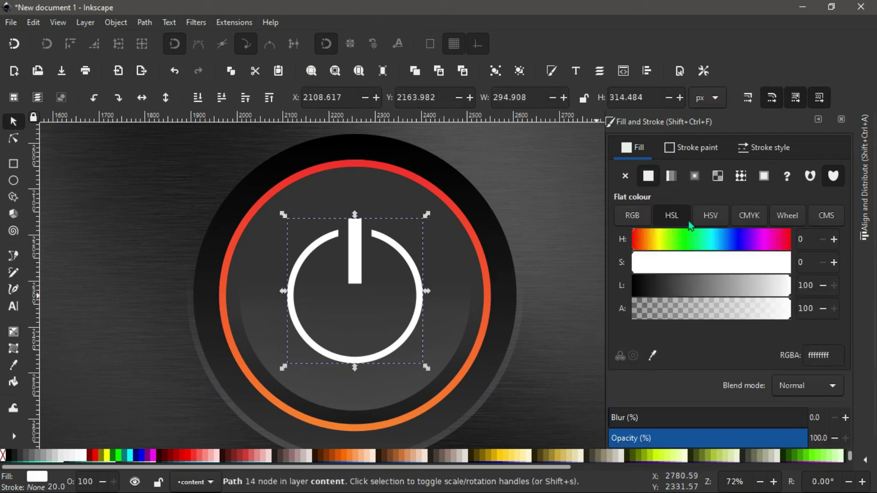
click(672, 176)
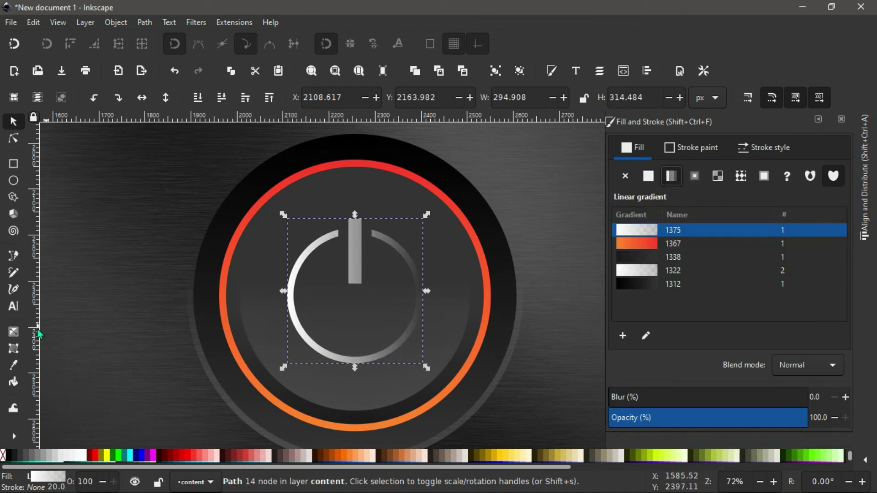
click(13, 332)
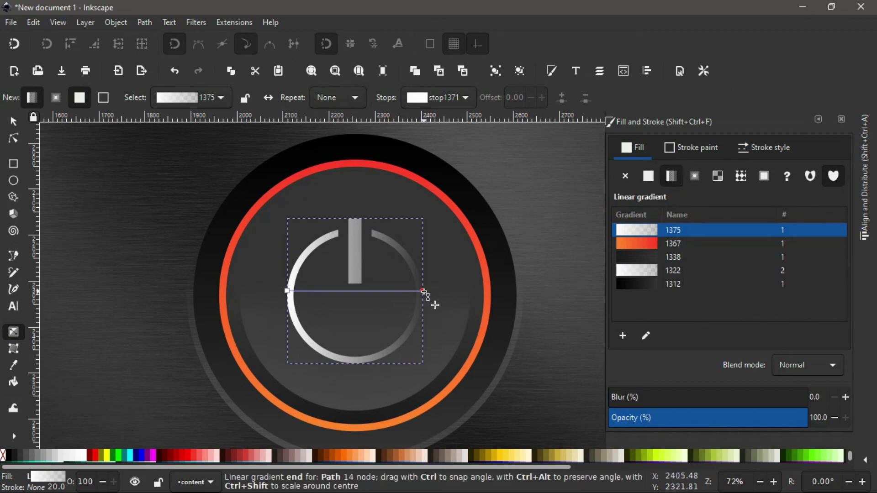
click(423, 290)
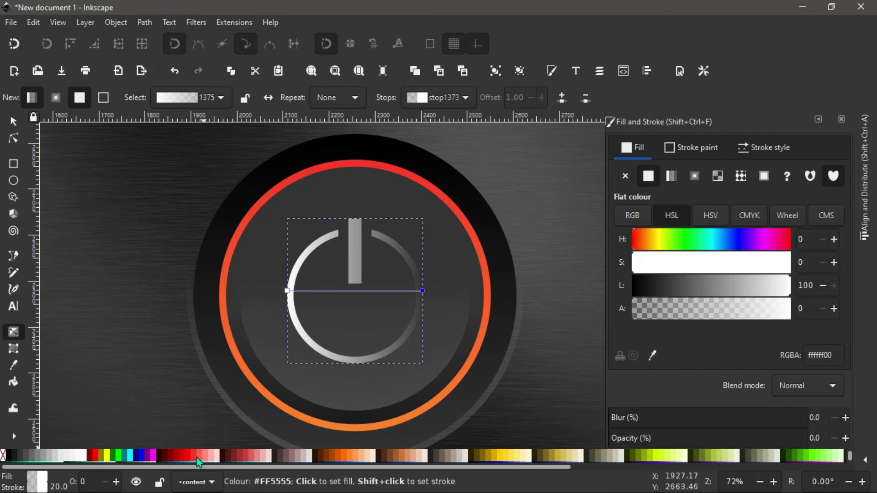
click(194, 460)
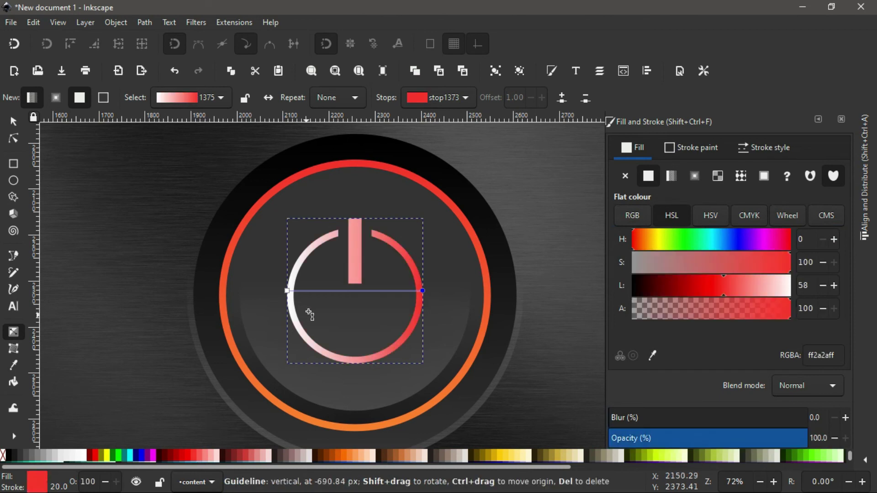
click(287, 291)
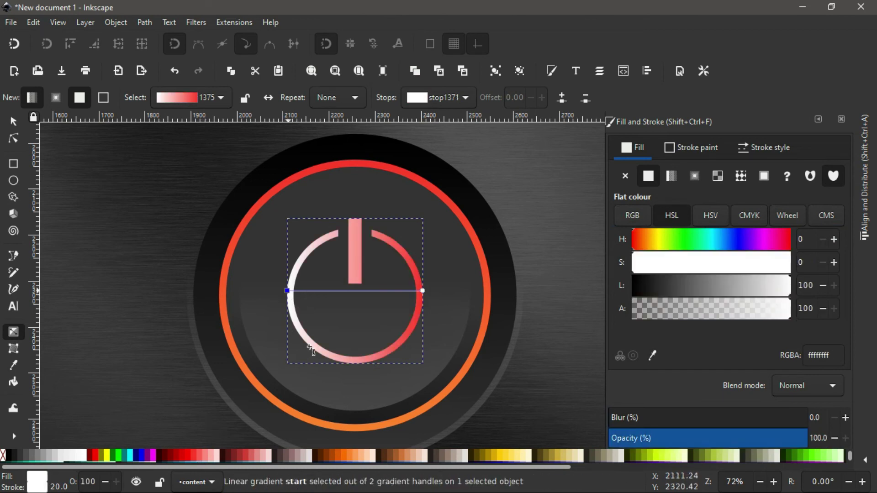
click(348, 458)
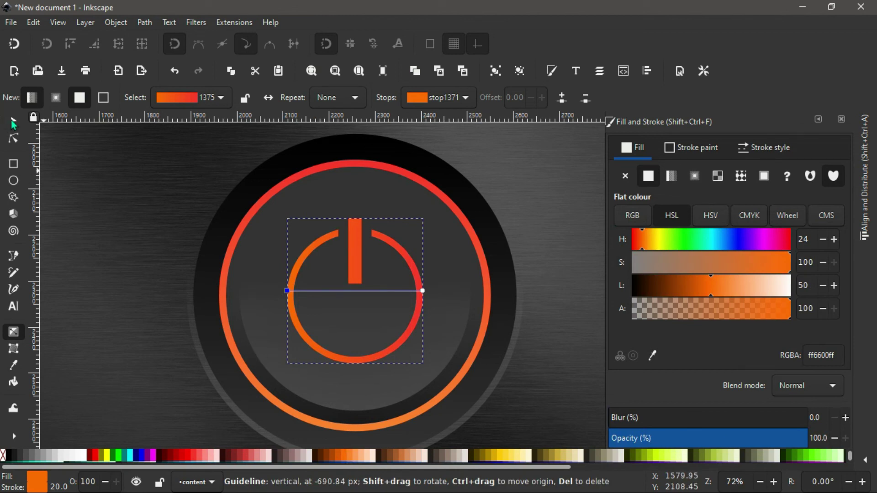
Rotate the power symbol's gradient to vertical, with orange at the symbol's bottom and red at the top of its bar
click(13, 122)
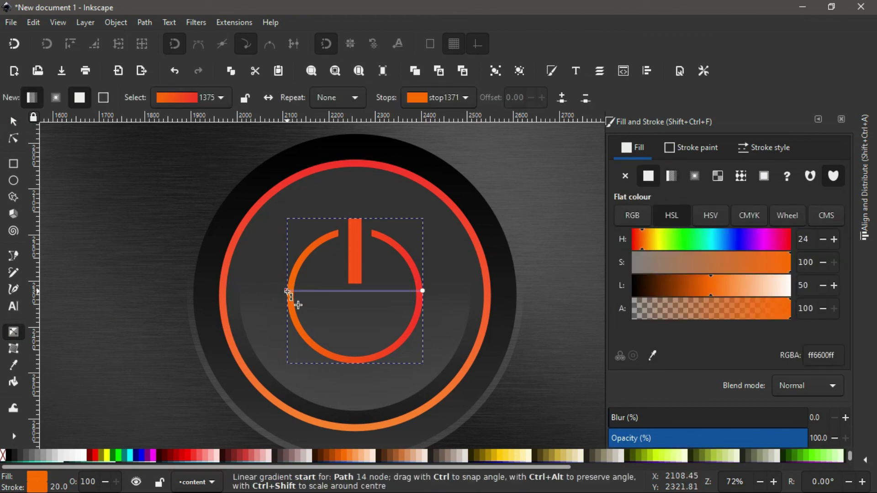
drag(287, 291, 355, 366)
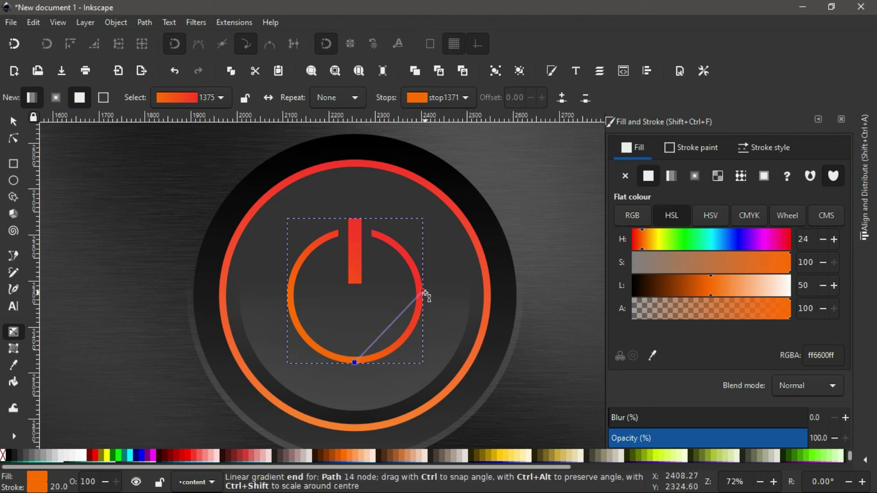
key(ctrl)
drag(423, 293, 358, 221)
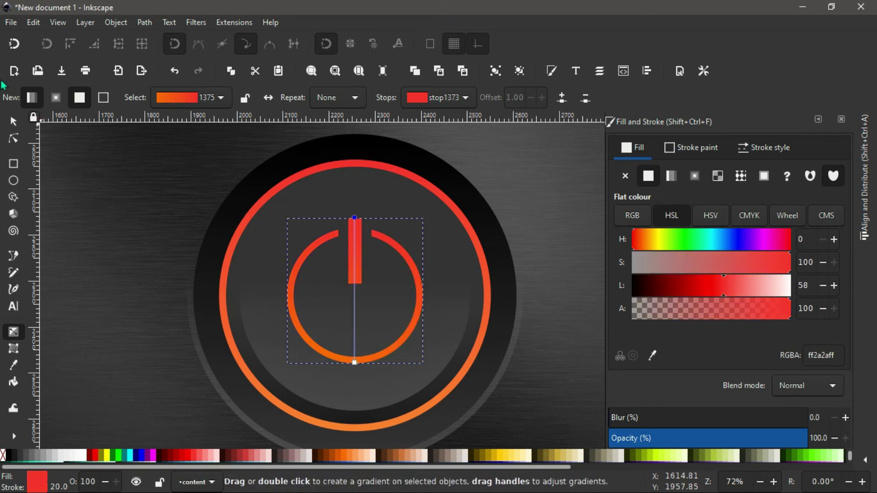
click(13, 122)
click(147, 204)
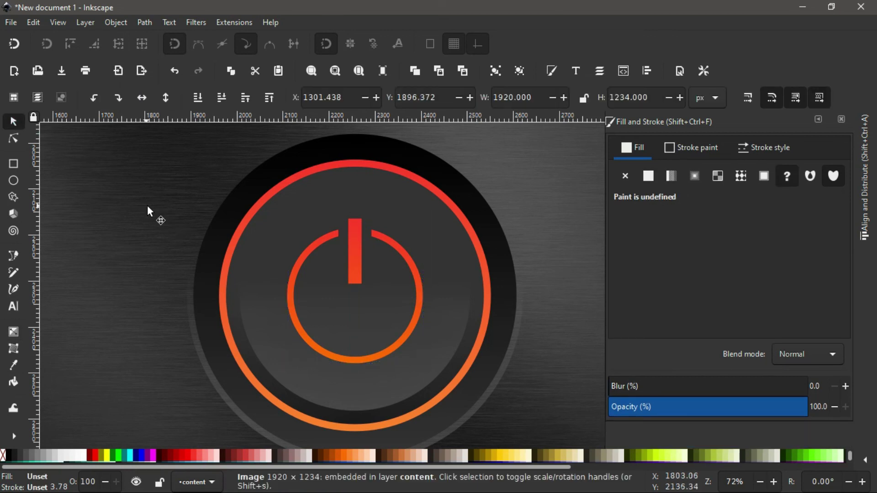
Shrink the orange-to-red circle slightly and uniformly around its centre to make the visible ring thinner
click(363, 429)
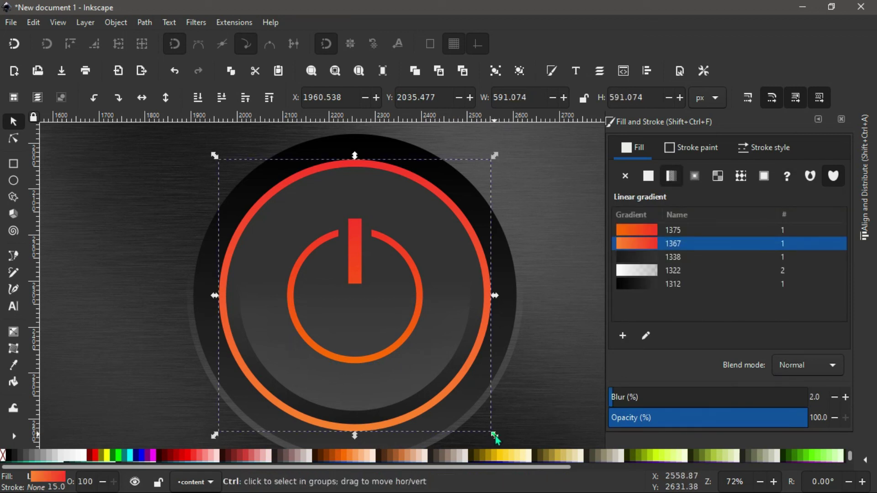
drag(493, 434, 492, 434)
click(540, 370)
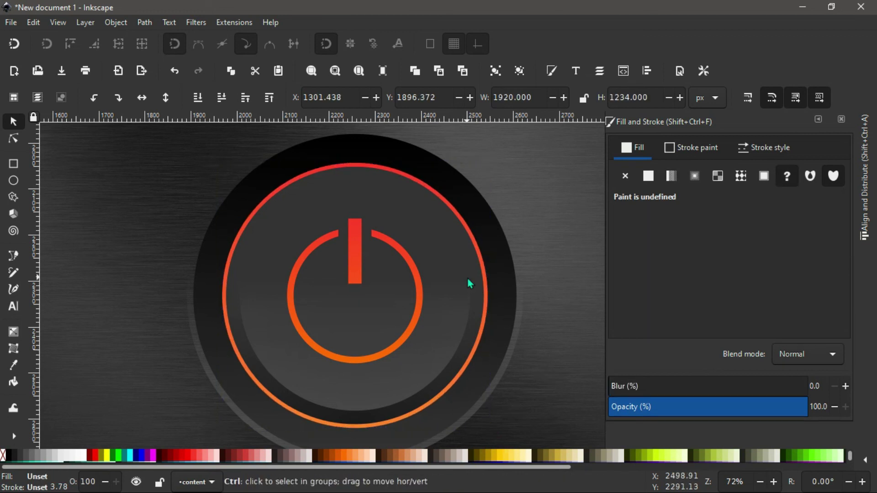
Group all the button's objects and enlarge the group uniformly around its centre to about 920 px wide
ctrl+scroll(467, 277, down, 2)
drag(292, 137, 537, 406)
key(ctrl)
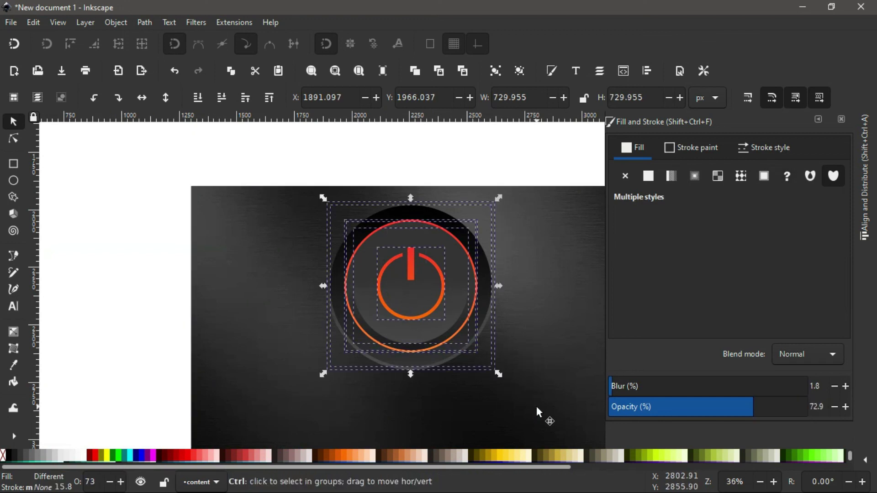
key(ctrl+g)
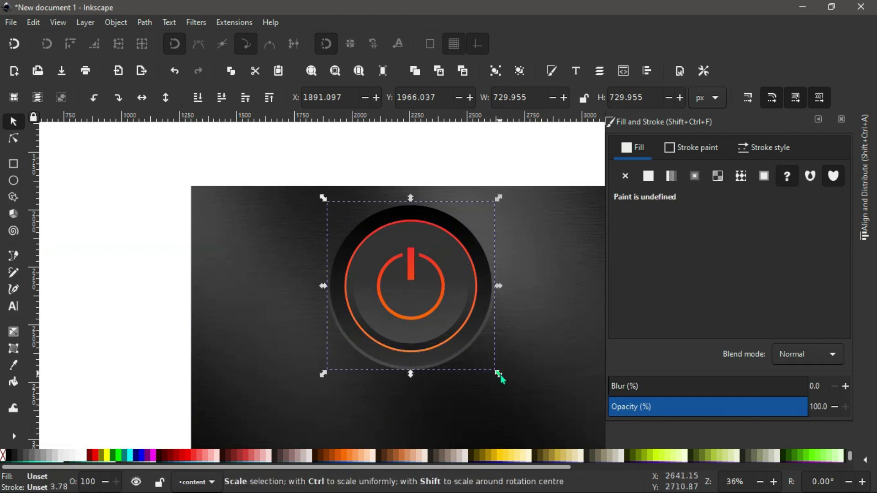
drag(499, 375, 523, 403)
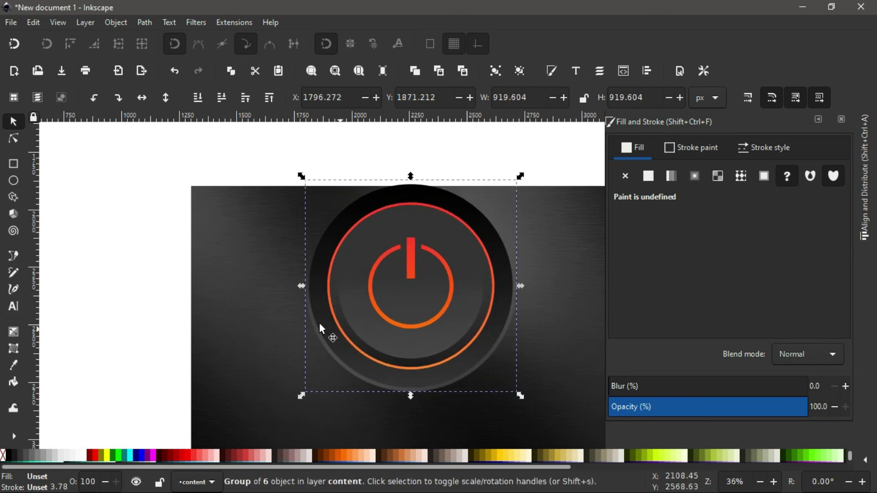
Centre the button group horizontally and vertically on the brushed metal image, aligning relative to the last selected object
shift+click(252, 285)
click(818, 119)
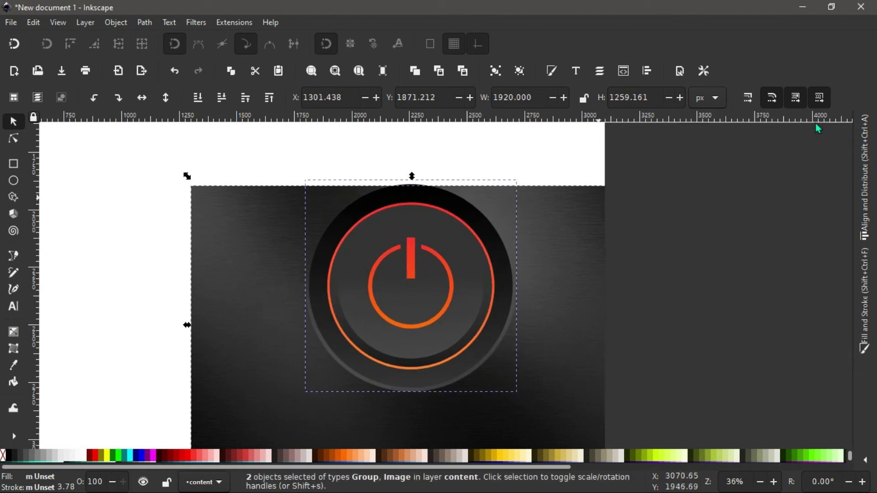
click(867, 208)
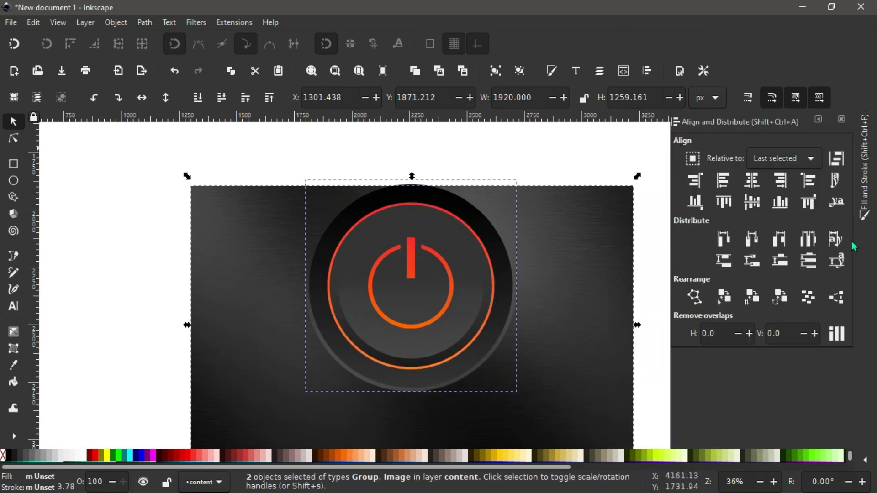
click(753, 182)
click(751, 202)
click(544, 160)
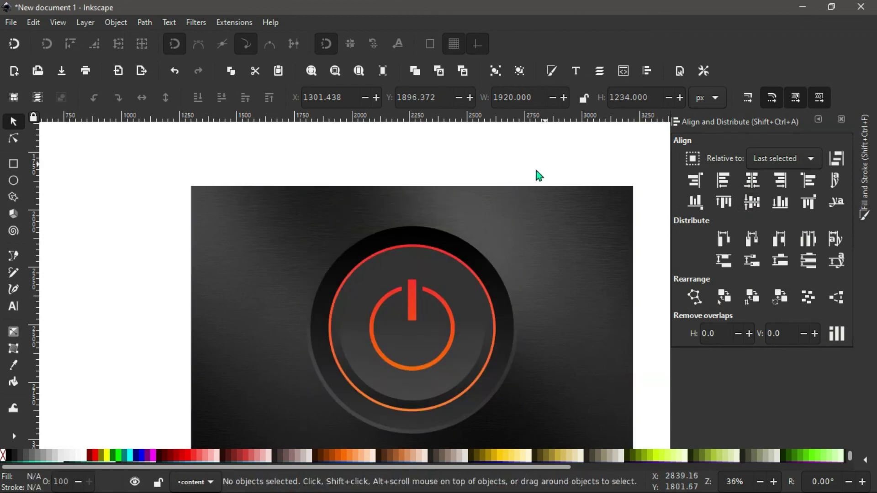
scroll(483, 224, right, 2)
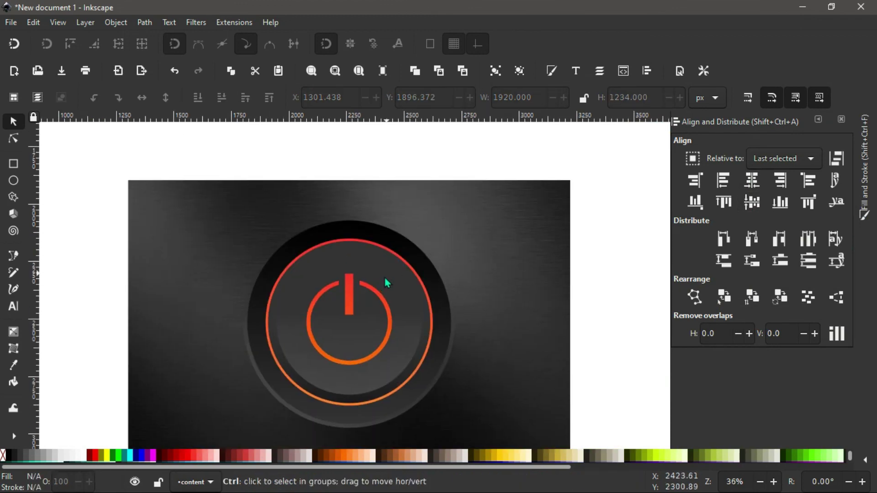
ctrl+scroll(385, 283, up, 2)
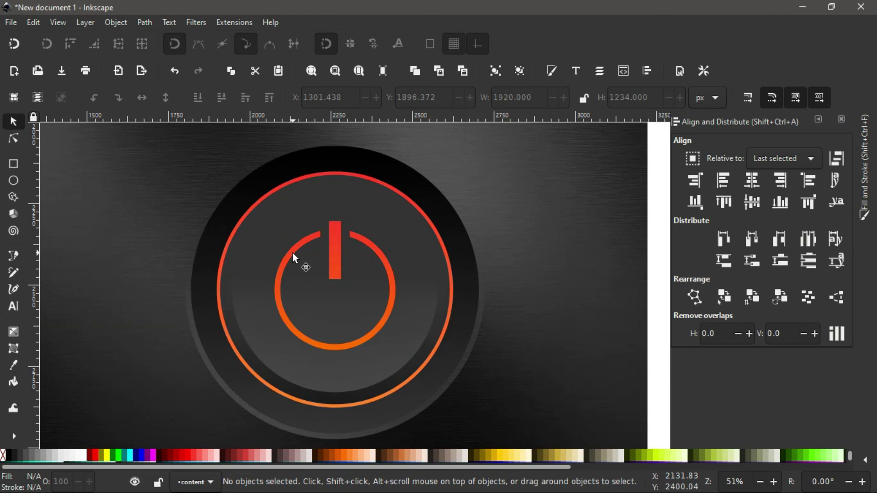
key(shift)
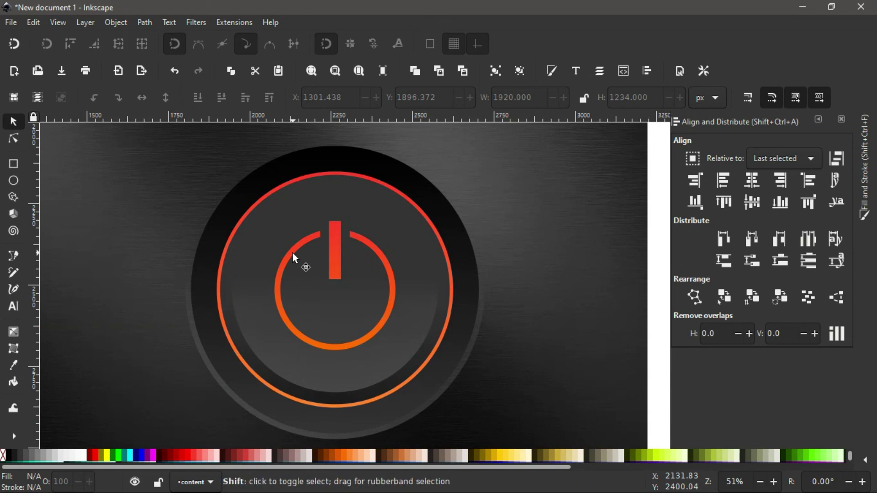